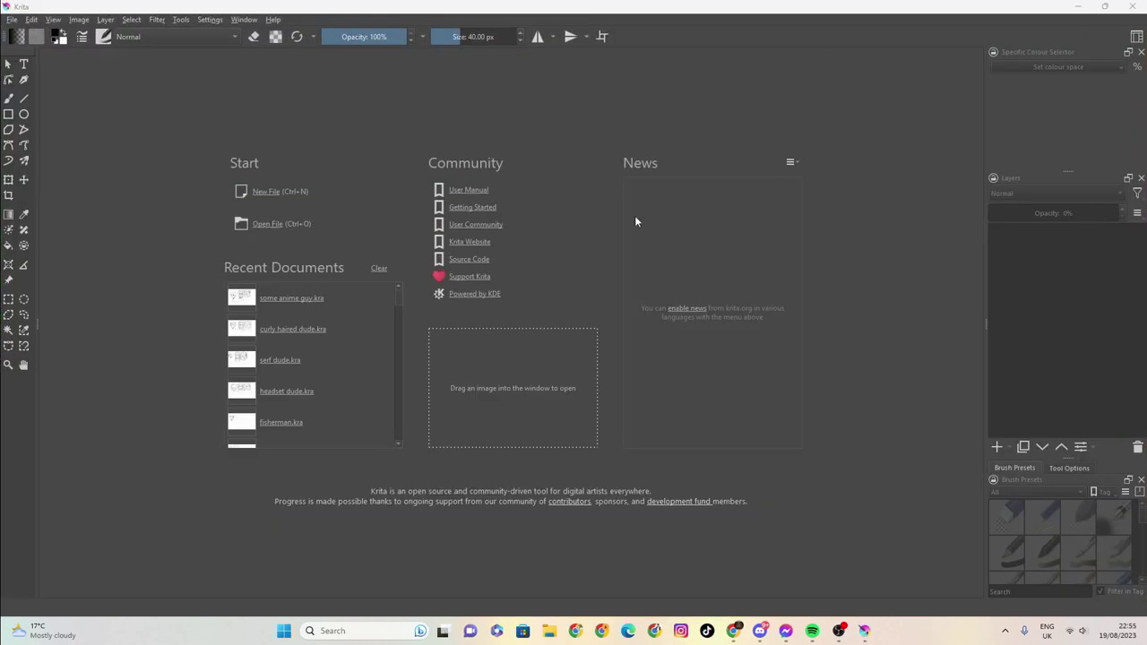
- Open the recent document some anime guy.kra
left_click(12, 18)
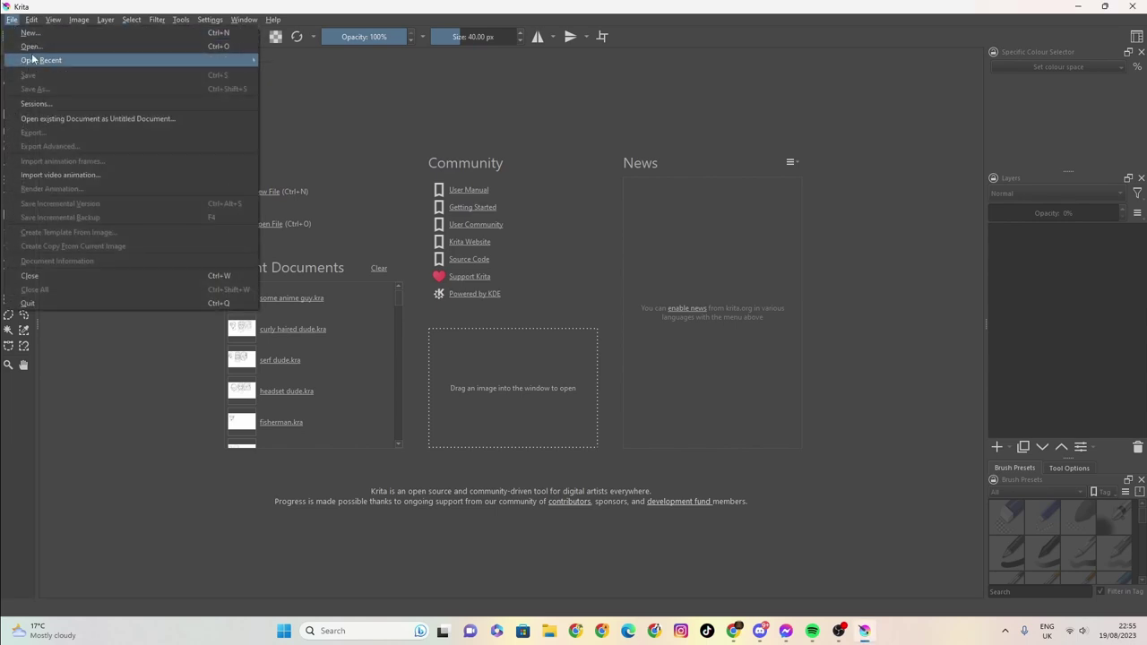
mouse_move(36, 59)
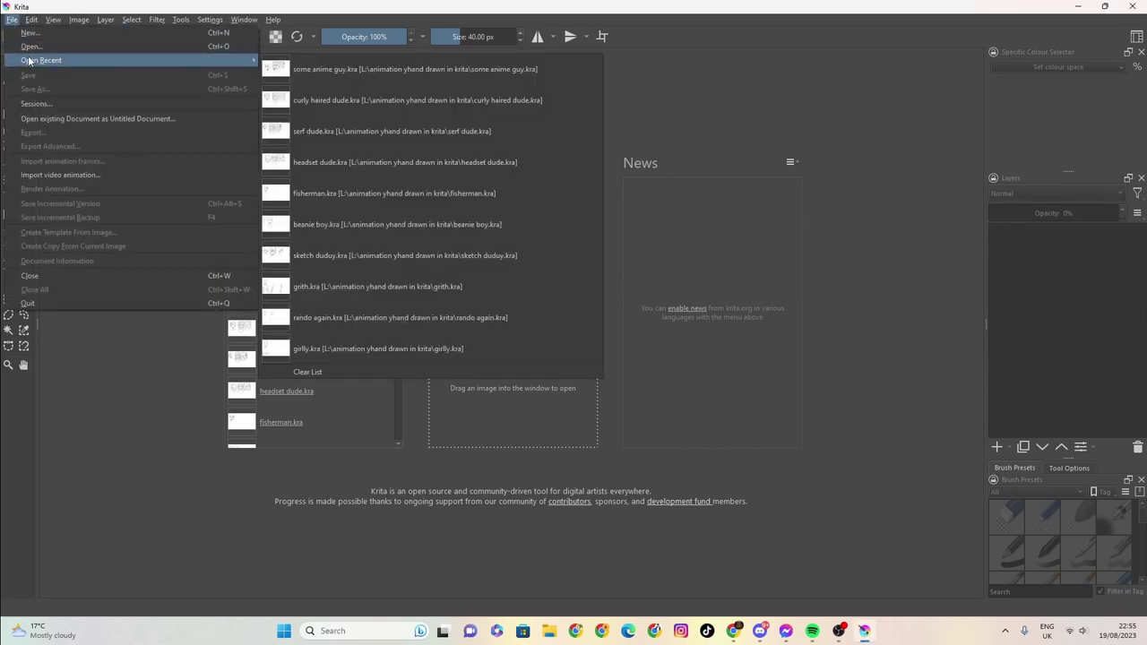
left_click(296, 69)
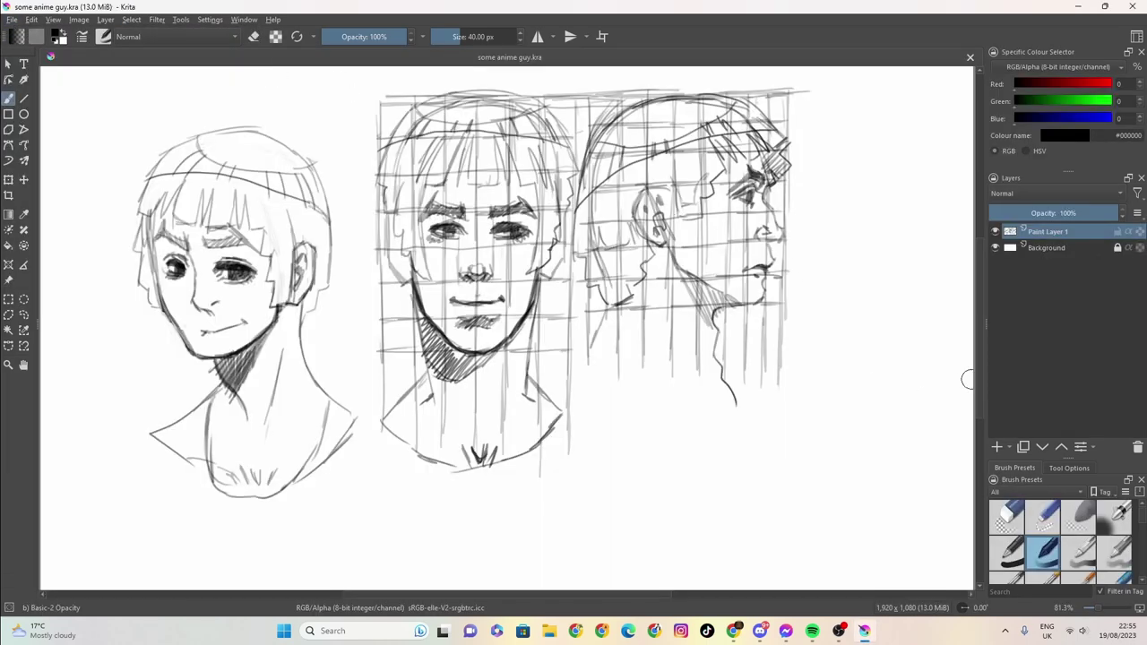
left_click(838, 631)
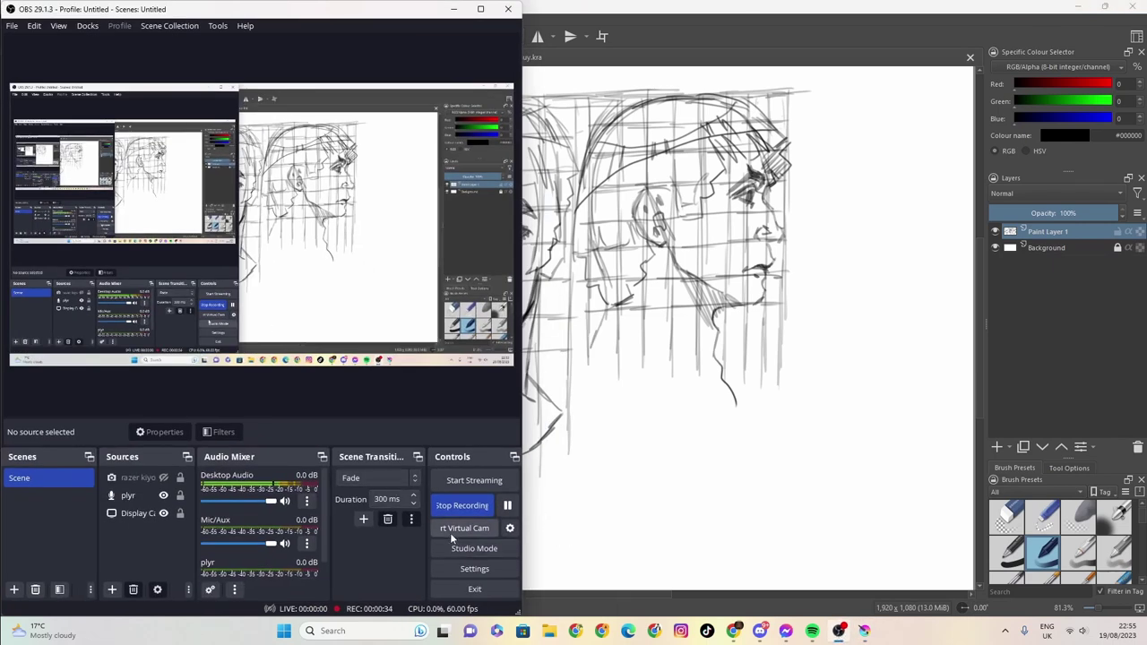
left_click(453, 9)
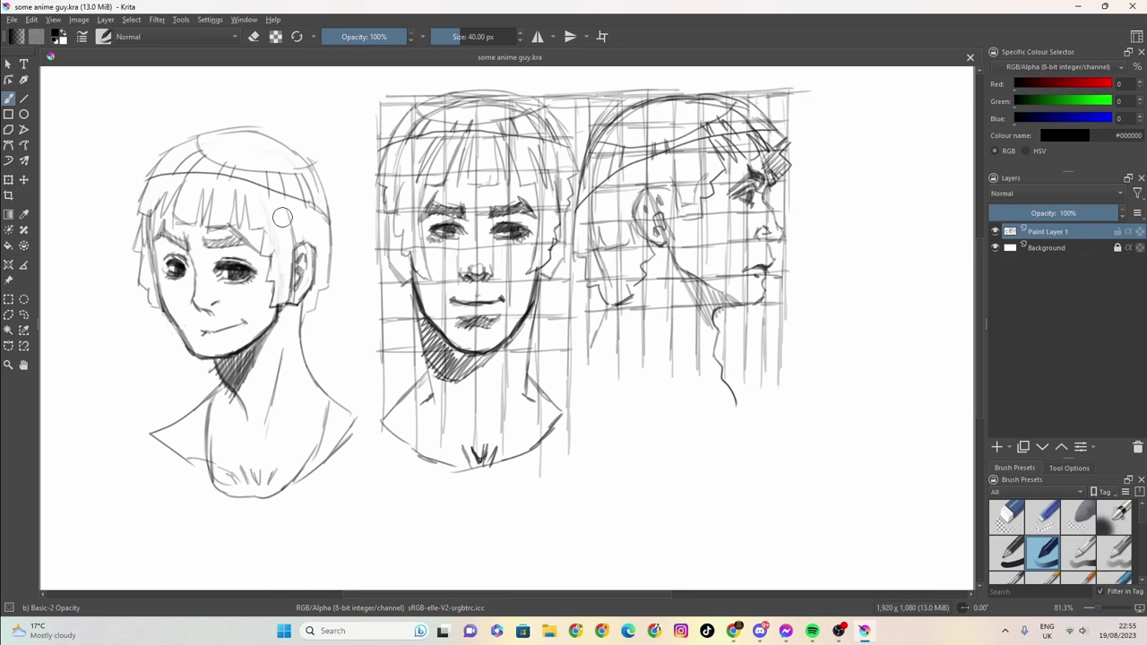
- Add a new paint layer above Paint Layer 1 and set the brush size to 4.17 px
left_click(517, 86)
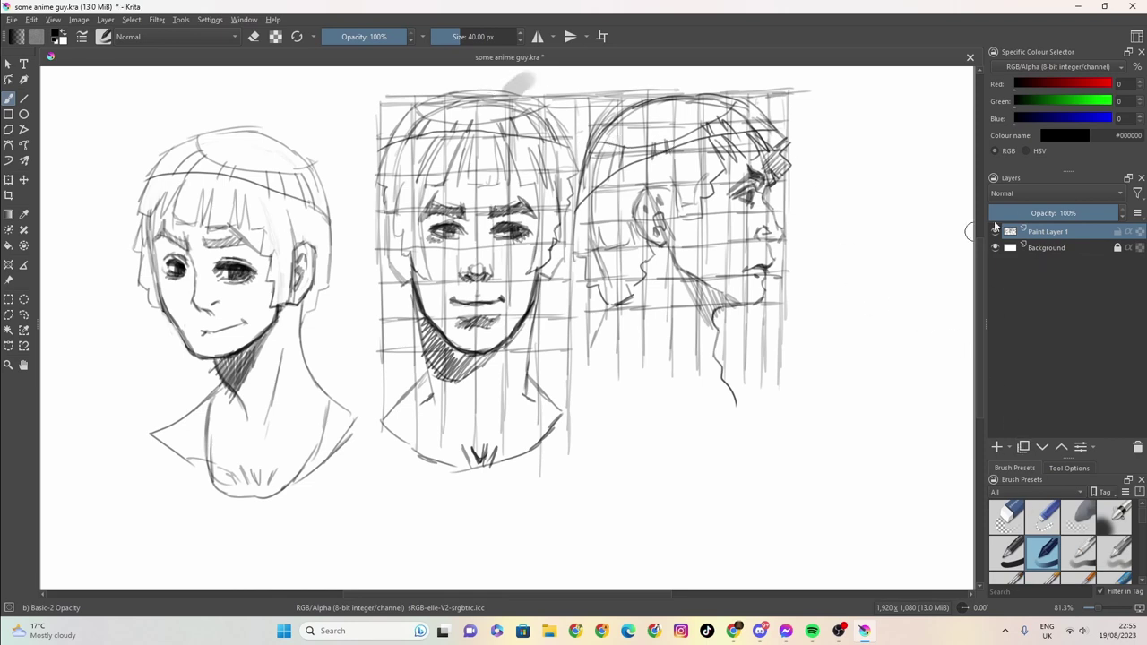
left_click(996, 446)
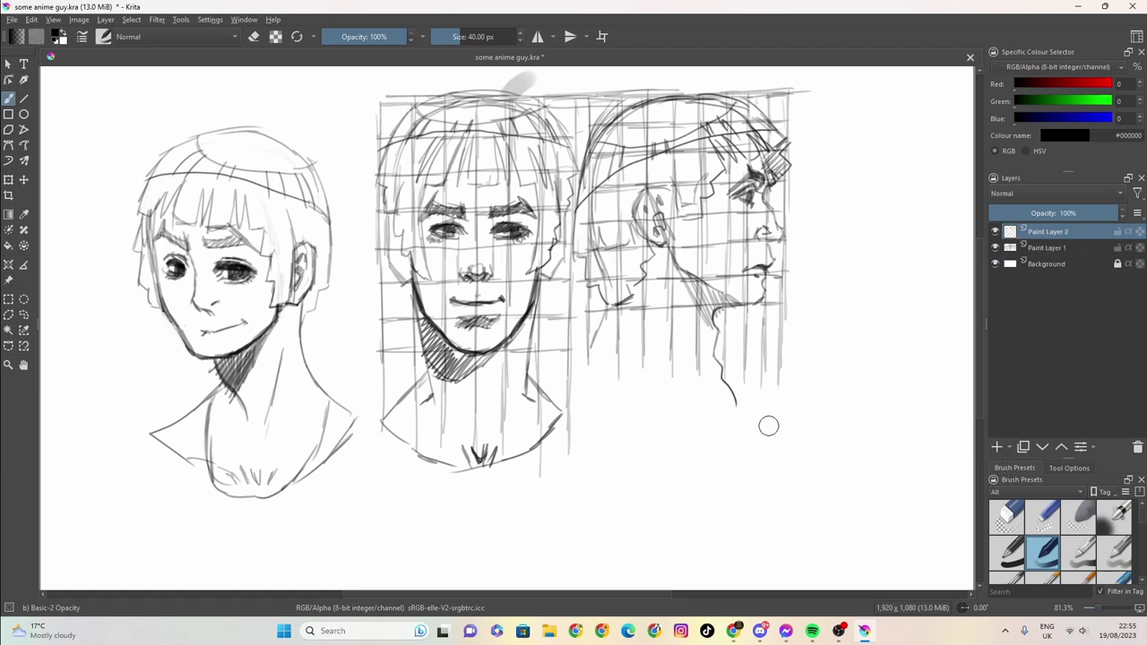
left_click_drag(460, 37, 442, 38)
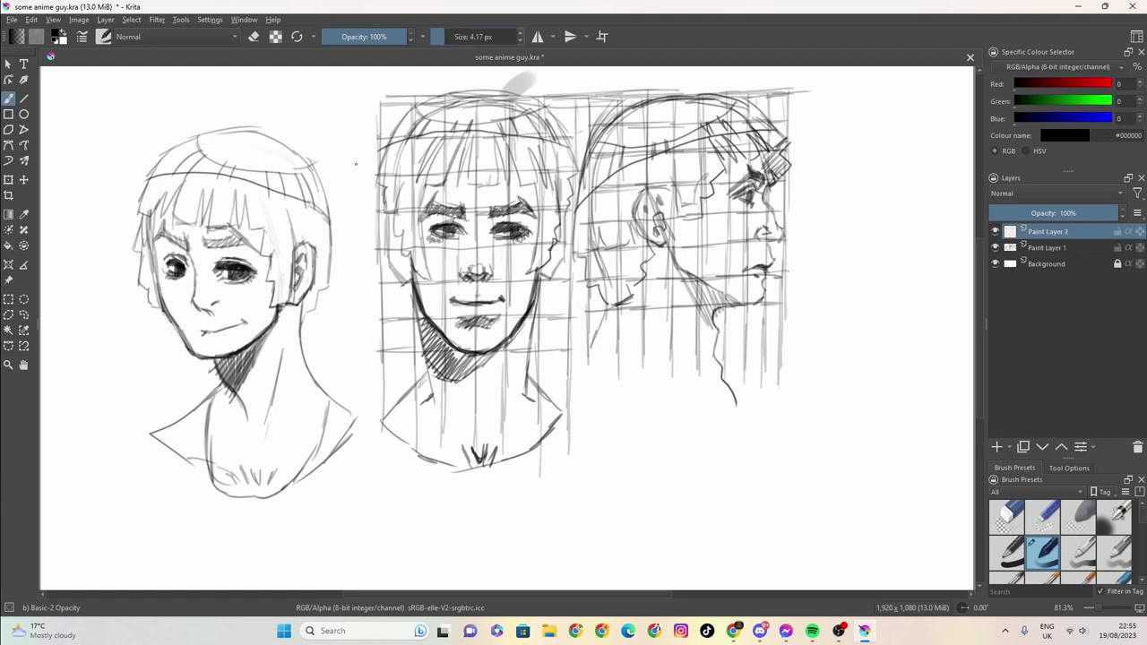
- Ink over the left hair edge of the front-view head, continuing along the neck and both shoulders
mouse_move(433, 97)
left_mouse_down()
mouse_move(390, 146)
mouse_move(376, 187)
mouse_move(387, 211)
left_mouse_up()
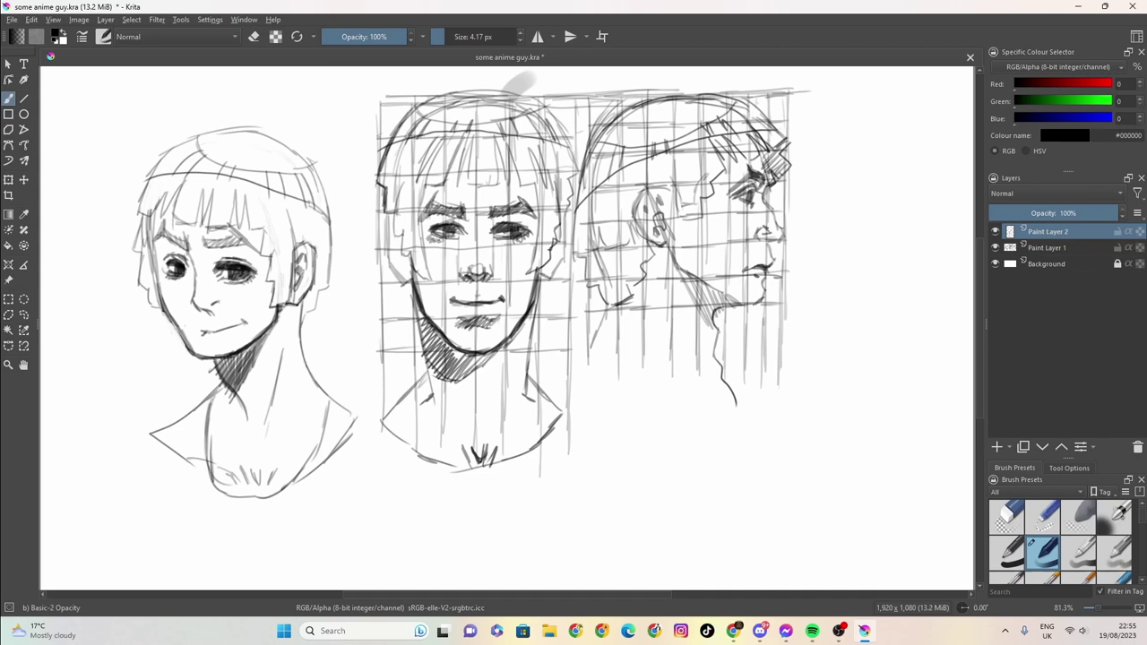
mouse_move(388, 213)
left_mouse_down()
mouse_move(392, 265)
mouse_move(414, 285)
mouse_move(434, 383)
left_mouse_up()
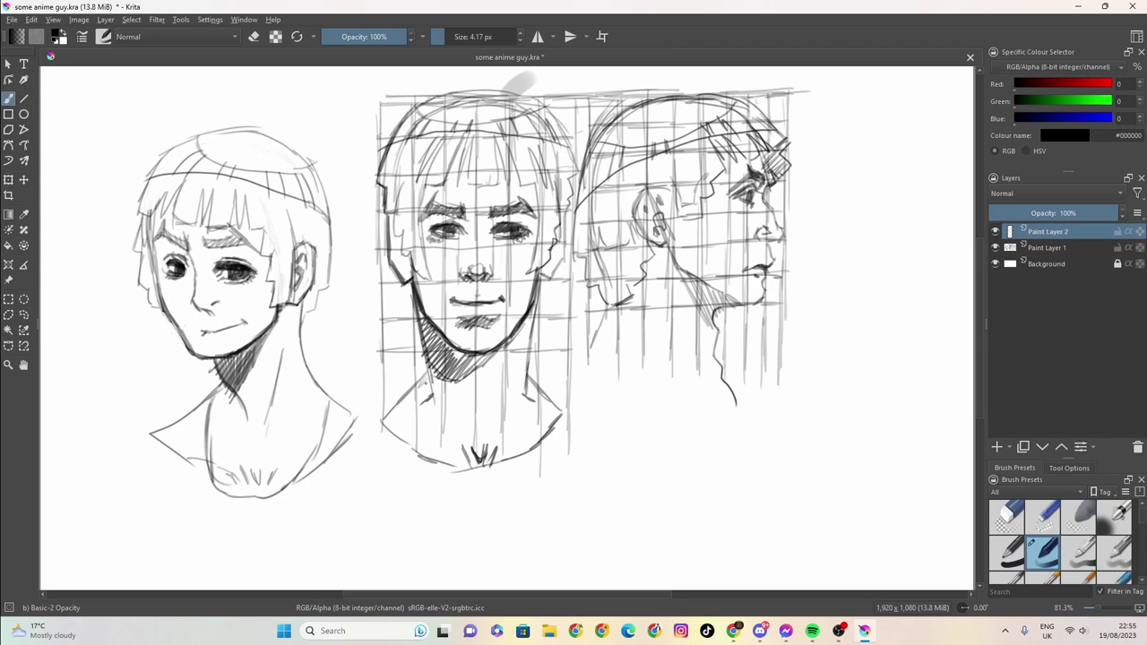
mouse_move(424, 340)
left_mouse_down()
mouse_move(431, 376)
mouse_move(393, 410)
left_mouse_up()
left_click_drag(428, 369, 380, 437)
mouse_move(543, 276)
left_mouse_down()
mouse_move(529, 381)
mouse_move(559, 418)
left_mouse_up()
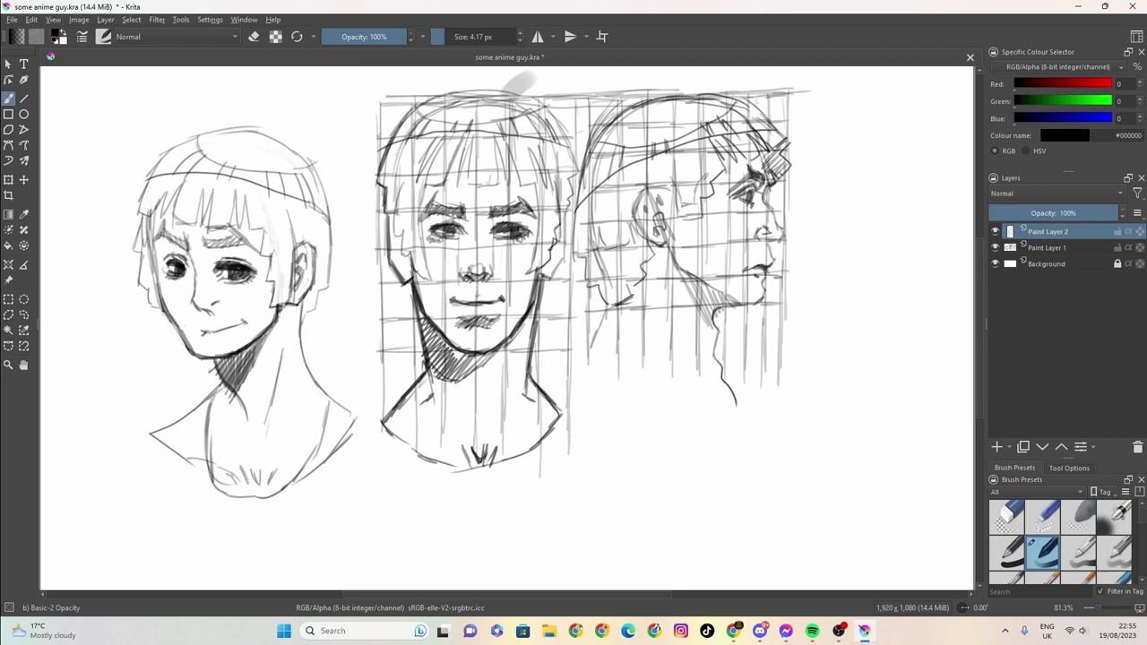
- Ink the crown and the right outer hair edge of the front-view head
mouse_move(537, 279)
left_mouse_down()
mouse_move(559, 263)
mouse_move(566, 220)
left_mouse_up()
mouse_move(496, 90)
left_mouse_down()
mouse_move(435, 93)
mouse_move(402, 120)
mouse_move(380, 172)
mouse_move(401, 129)
left_mouse_up()
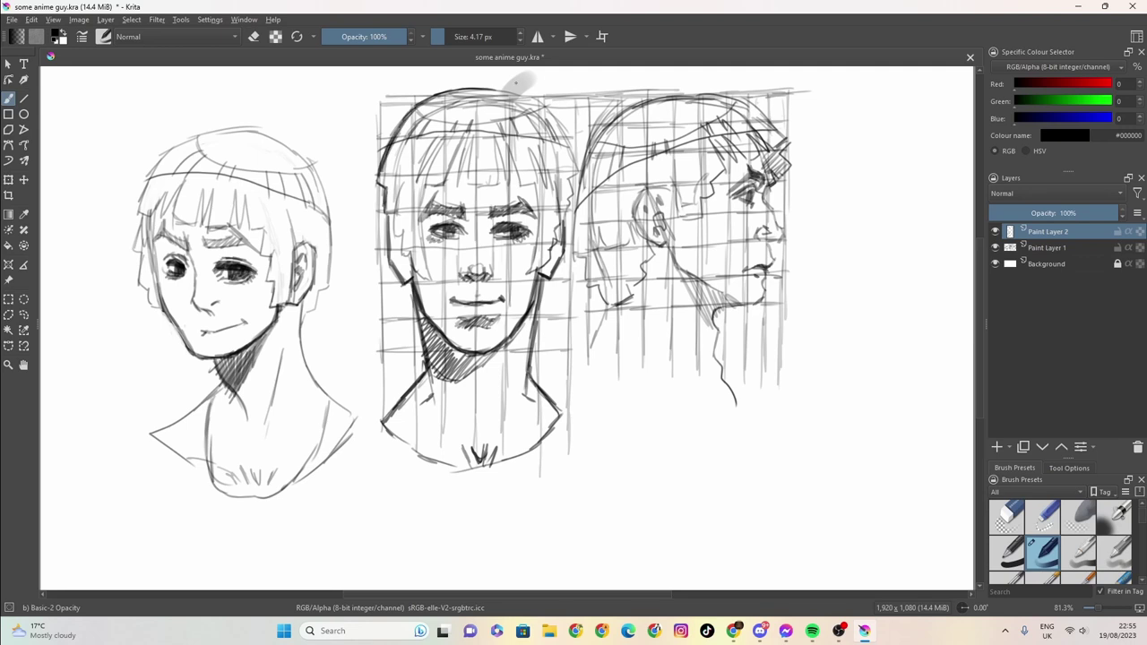
mouse_move(581, 174)
left_mouse_down()
mouse_move(538, 109)
mouse_move(488, 88)
mouse_move(544, 125)
mouse_move(575, 165)
mouse_move(557, 225)
left_mouse_up()
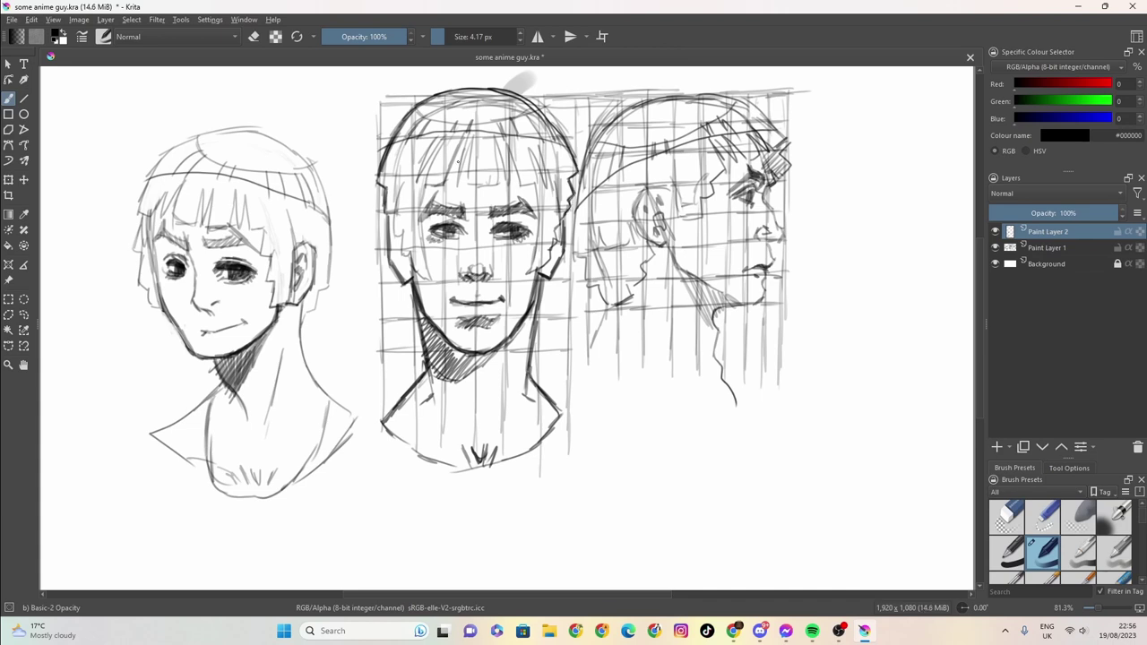
- Ink the jagged fringe strands and the right side lock of hair on the front-view head
left_click_drag(466, 136, 443, 187)
left_click_drag(466, 136, 451, 186)
left_click_drag(458, 163, 455, 183)
mouse_move(473, 136)
left_mouse_down()
mouse_move(457, 173)
mouse_move(497, 185)
mouse_move(496, 135)
mouse_move(512, 181)
left_mouse_up()
mouse_move(512, 140)
left_mouse_down()
mouse_move(523, 188)
mouse_move(544, 188)
mouse_move(528, 272)
left_mouse_up()
mouse_move(538, 215)
left_mouse_down()
mouse_move(534, 254)
mouse_move(548, 258)
mouse_move(555, 180)
left_mouse_up()
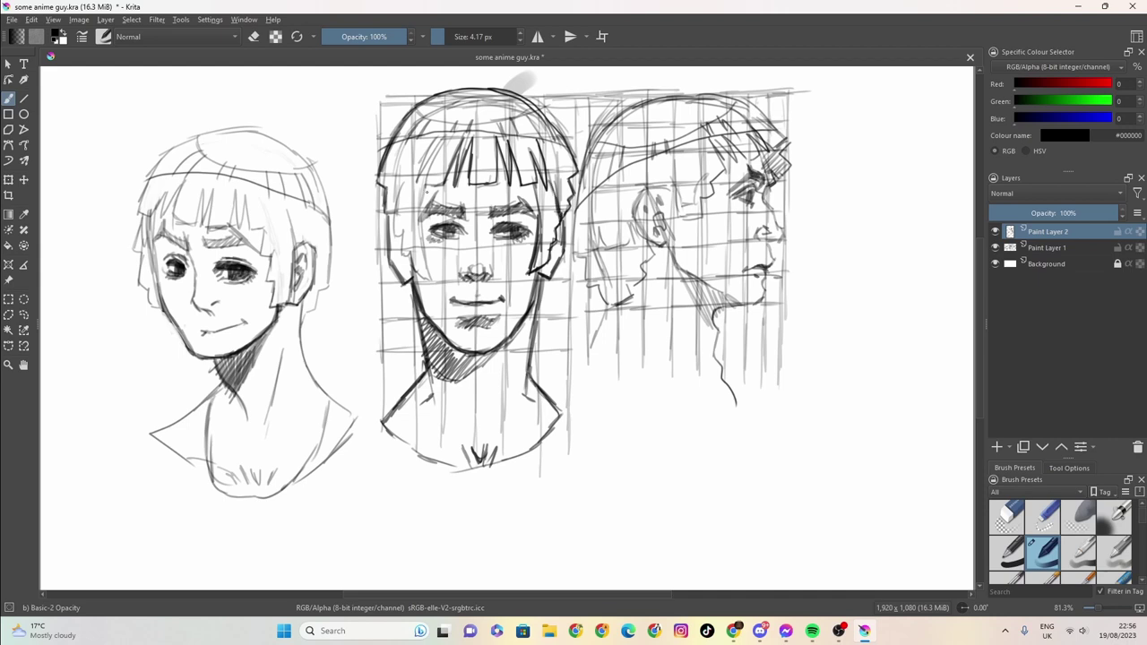
- Ink the thick eyebrows and darken both eyes of the front-view face
mouse_move(426, 191)
left_mouse_down()
mouse_move(418, 227)
mouse_move(430, 280)
mouse_move(402, 252)
mouse_move(398, 190)
mouse_move(421, 215)
mouse_move(437, 191)
mouse_move(463, 207)
mouse_move(462, 219)
mouse_move(416, 224)
mouse_move(444, 206)
mouse_move(535, 197)
mouse_move(529, 209)
mouse_move(501, 205)
mouse_move(530, 203)
mouse_move(512, 209)
left_mouse_up()
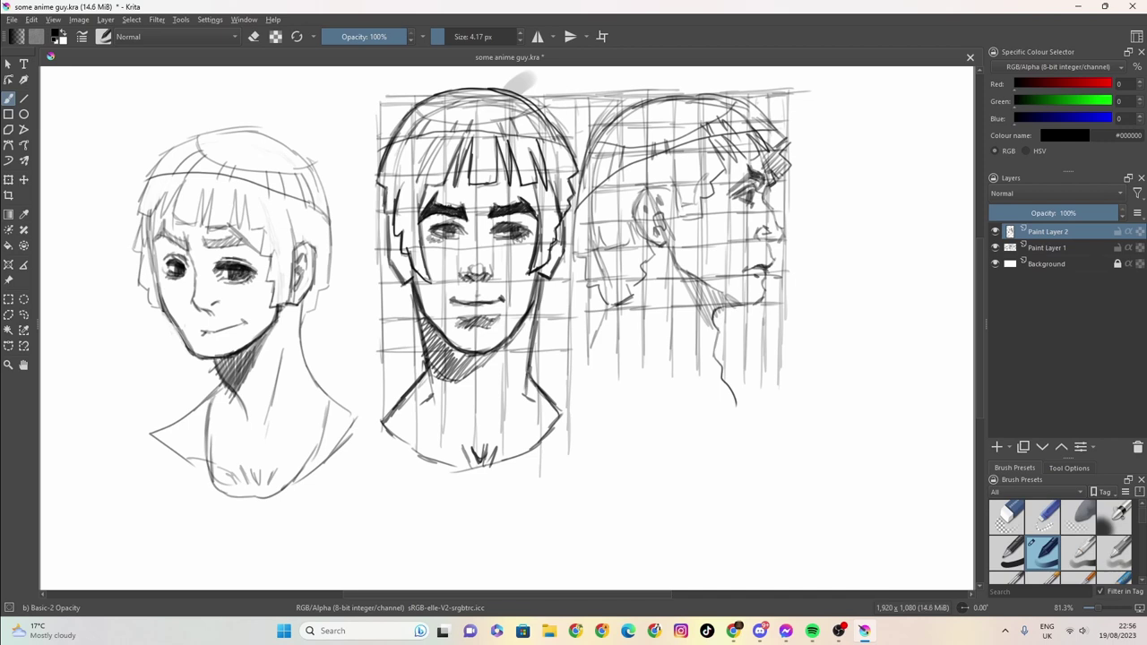
mouse_move(451, 232)
left_mouse_down()
mouse_move(464, 230)
mouse_move(457, 223)
left_mouse_up()
mouse_move(452, 235)
left_mouse_down()
mouse_move(462, 227)
mouse_move(443, 230)
mouse_move(460, 236)
left_mouse_up()
mouse_move(492, 235)
left_mouse_down()
mouse_move(531, 222)
mouse_move(511, 222)
mouse_move(523, 223)
mouse_move(519, 239)
left_mouse_up()
left_click_drag(494, 243, 508, 234)
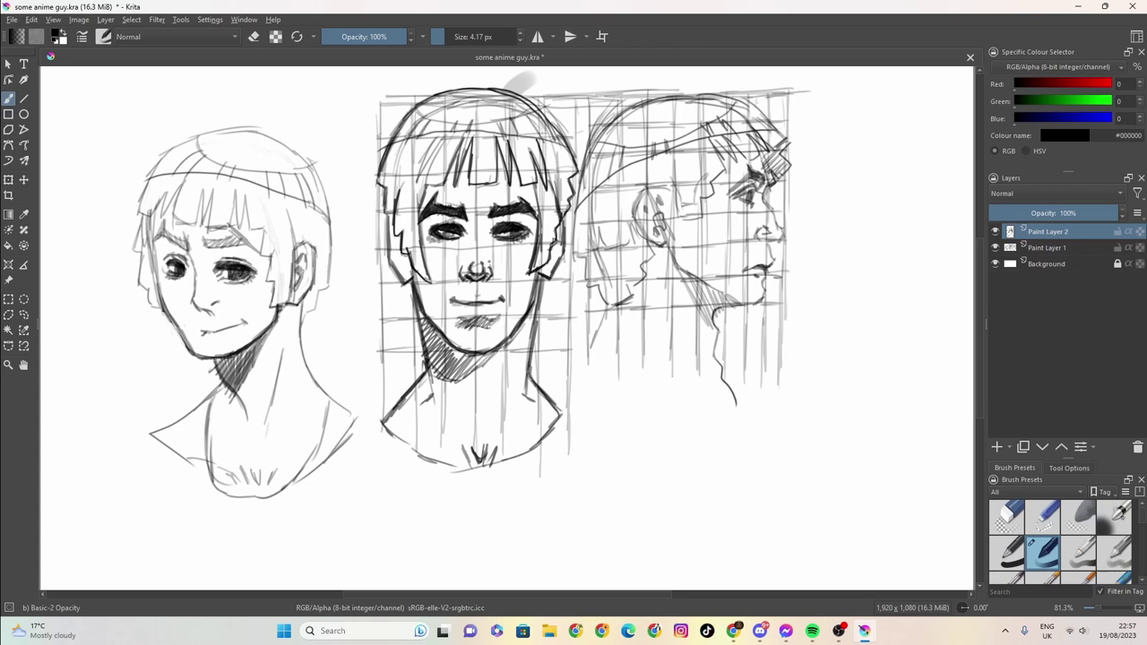
- Ink the nose and the left jawline of the front-view face
mouse_move(459, 269)
left_mouse_down()
mouse_move(493, 274)
mouse_move(532, 304)
mouse_move(499, 346)
mouse_move(462, 353)
mouse_move(445, 335)
left_mouse_up()
left_click_drag(406, 278, 446, 346)
left_click_drag(408, 283, 431, 379)
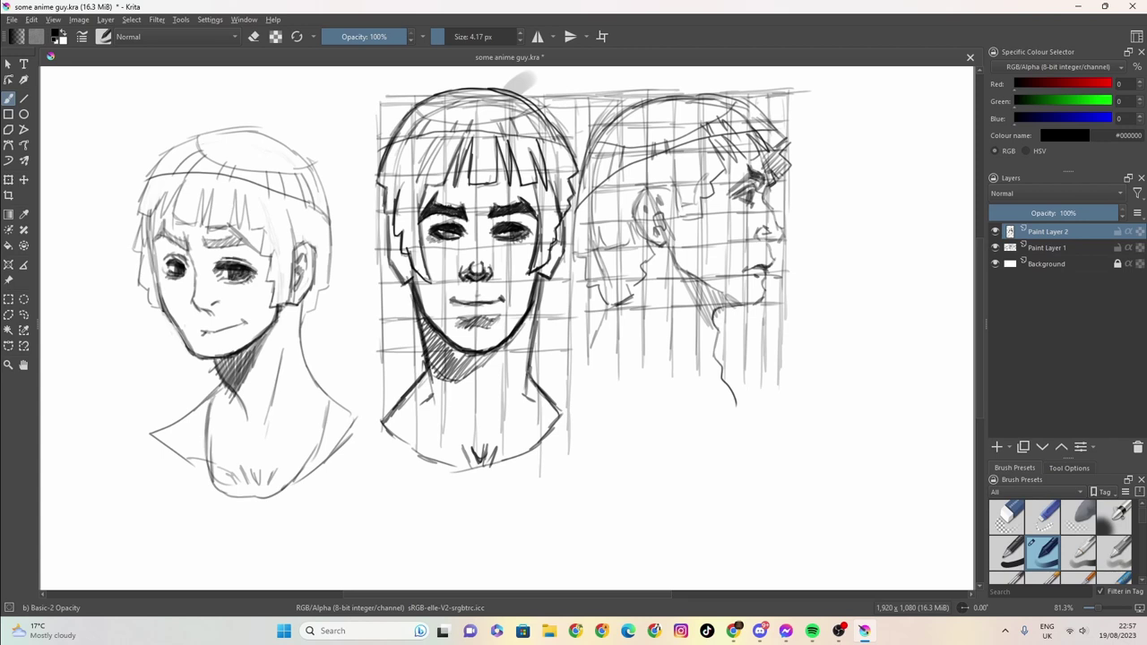
- Outline the shadow under the front-view chin and fill it with diagonal hatching across the neck
mouse_move(514, 332)
left_mouse_down()
mouse_move(455, 389)
mouse_move(426, 380)
left_mouse_up()
left_click_drag(451, 338, 424, 386)
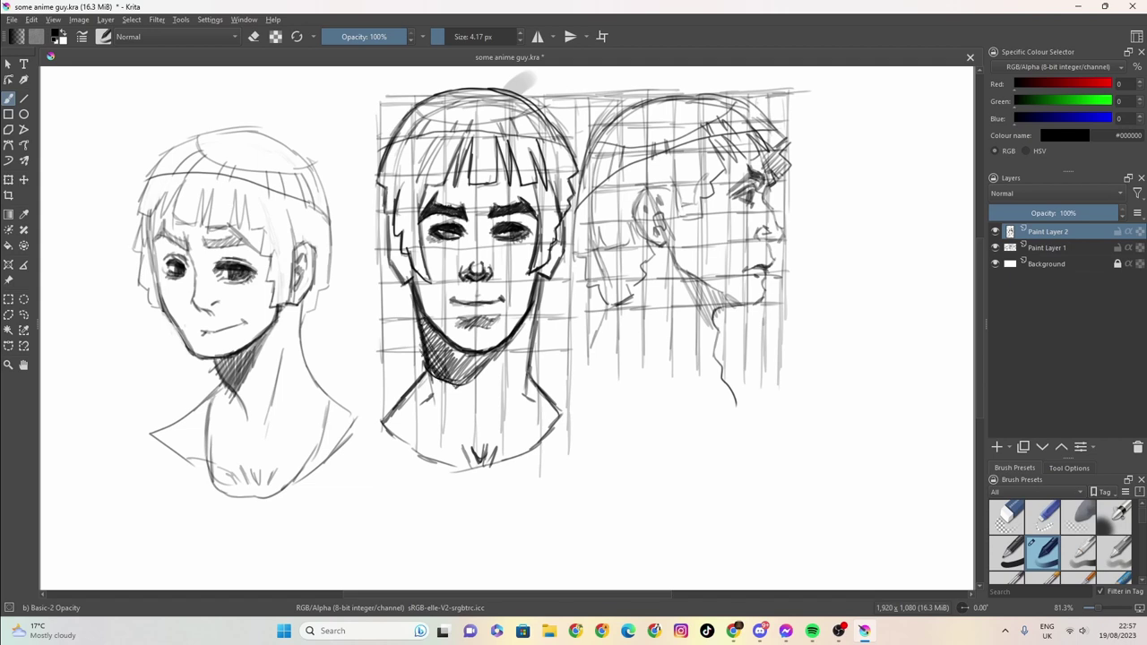
mouse_move(453, 313)
left_mouse_down()
mouse_move(418, 378)
mouse_move(430, 380)
left_mouse_up()
mouse_move(474, 343)
left_mouse_down()
mouse_move(448, 387)
mouse_move(469, 371)
left_mouse_up()
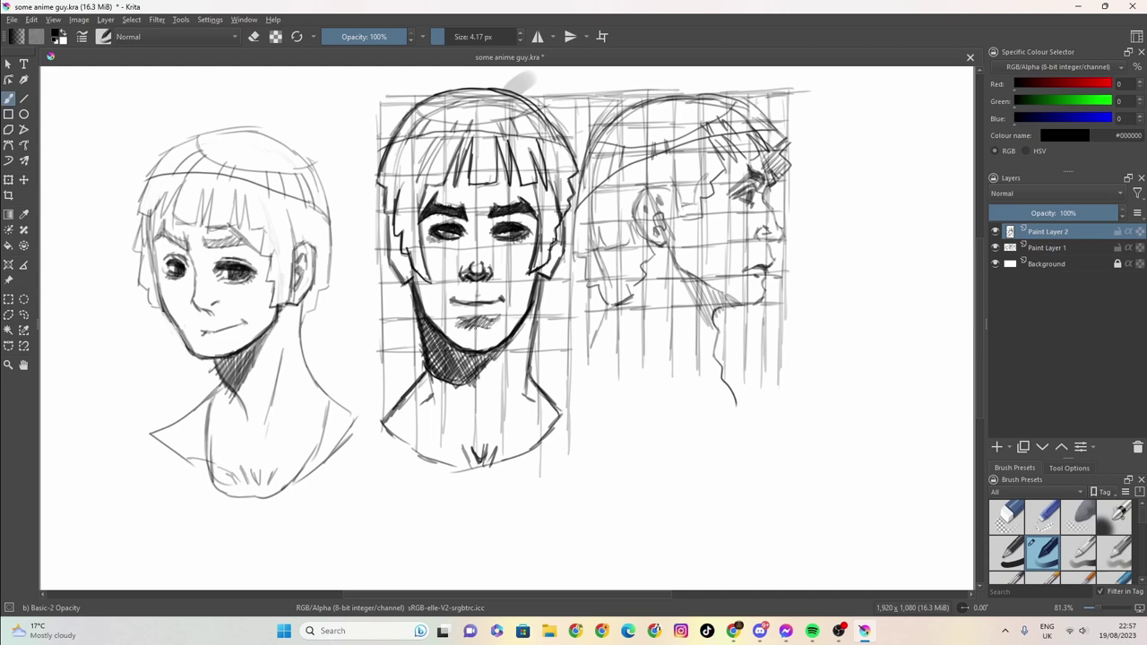
- Shade below the front-view lower lip and ink the mouth line with its corners
left_click_drag(487, 322, 458, 330)
mouse_move(478, 315)
left_mouse_down()
mouse_move(466, 327)
mouse_move(484, 328)
mouse_move(470, 319)
left_mouse_up()
mouse_move(473, 315)
left_mouse_down()
mouse_move(459, 322)
mouse_move(484, 317)
left_mouse_up()
mouse_move(491, 312)
left_mouse_down()
mouse_move(466, 319)
mouse_move(473, 306)
left_mouse_up()
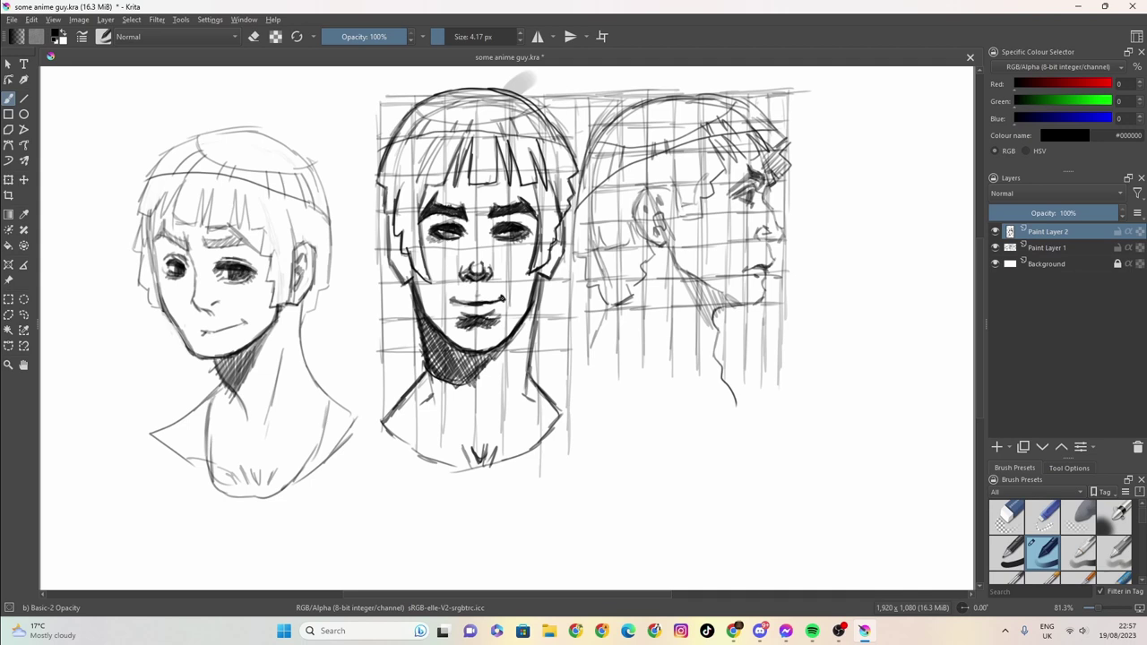
left_click_drag(456, 296, 448, 303)
- Ink the neck base, collar marks and shoulder edges of the front-view bust, and round off its chest below
left_click_drag(433, 371, 423, 405)
mouse_move(522, 386)
left_mouse_down()
mouse_move(543, 439)
mouse_move(469, 470)
left_mouse_up()
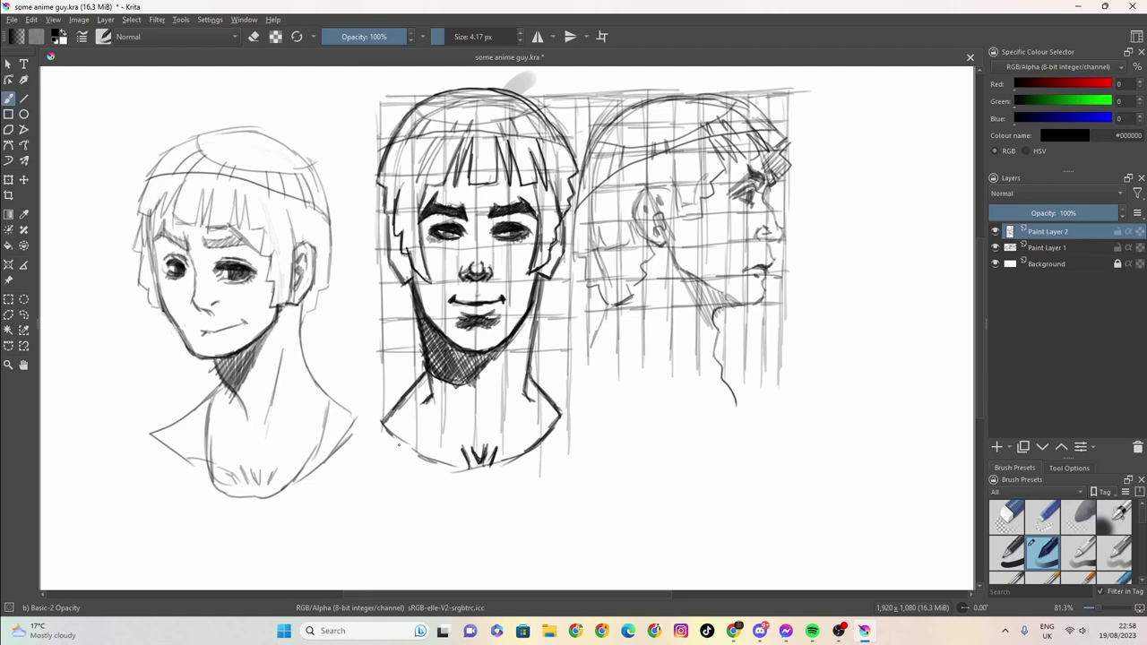
left_click_drag(380, 424, 437, 461)
mouse_move(408, 399)
left_mouse_down()
mouse_move(426, 472)
mouse_move(486, 487)
left_mouse_up()
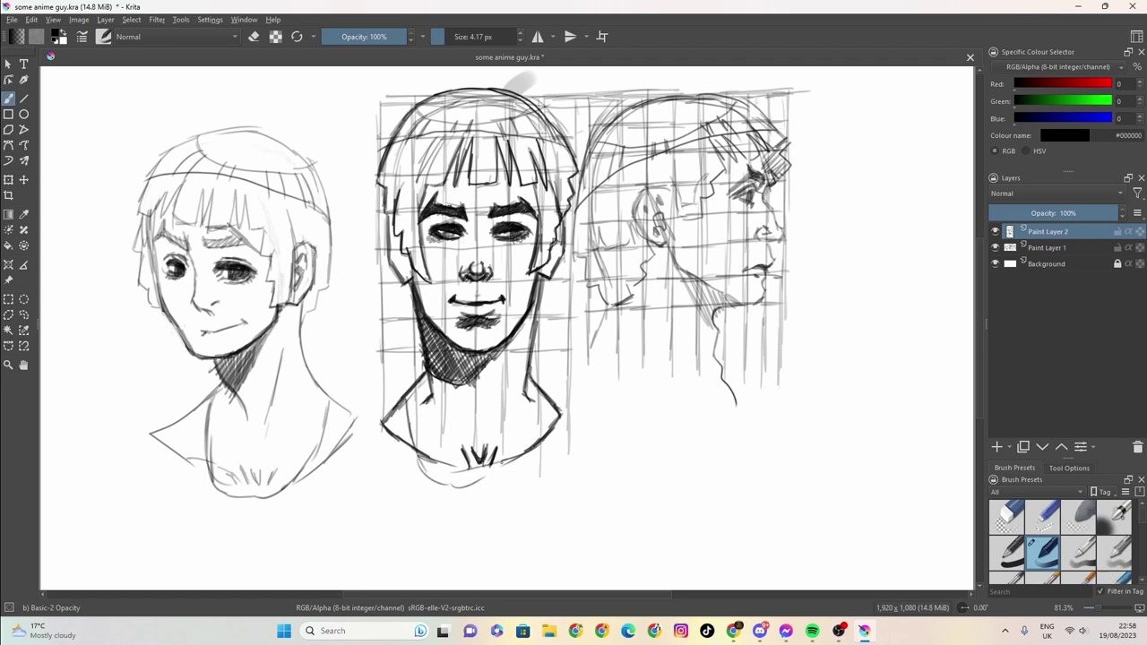
mouse_move(543, 405)
left_mouse_down()
mouse_move(514, 478)
mouse_move(481, 488)
mouse_move(437, 482)
left_mouse_up()
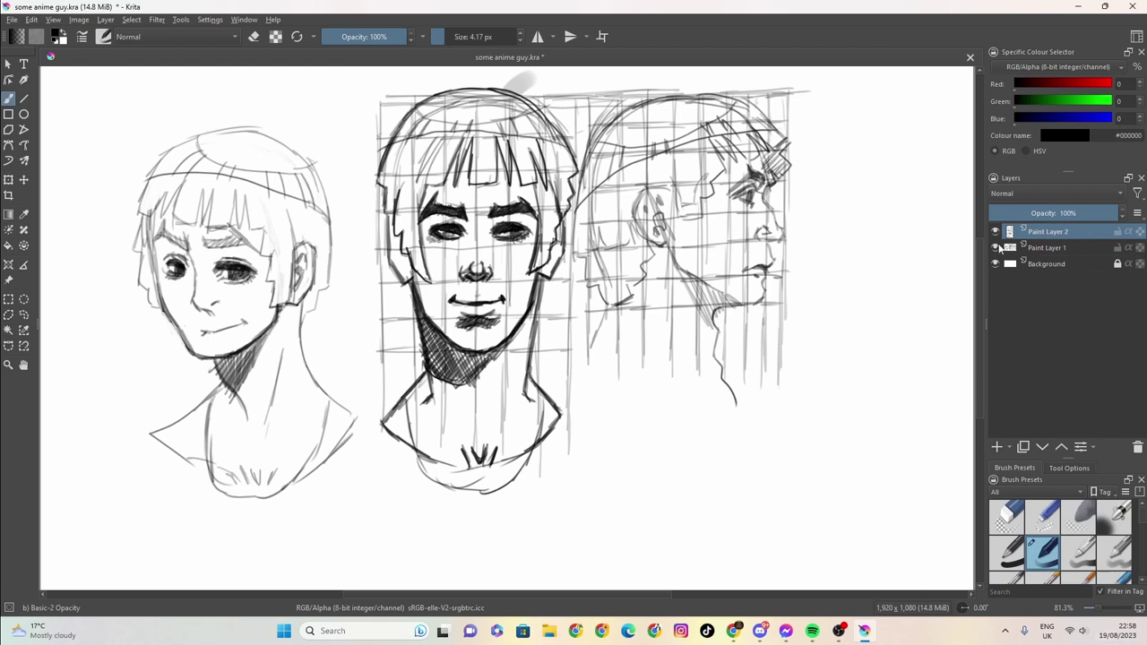
- Compare the inked front-view head with the Paint Layer 1 sketch hidden and shown
left_click(994, 247)
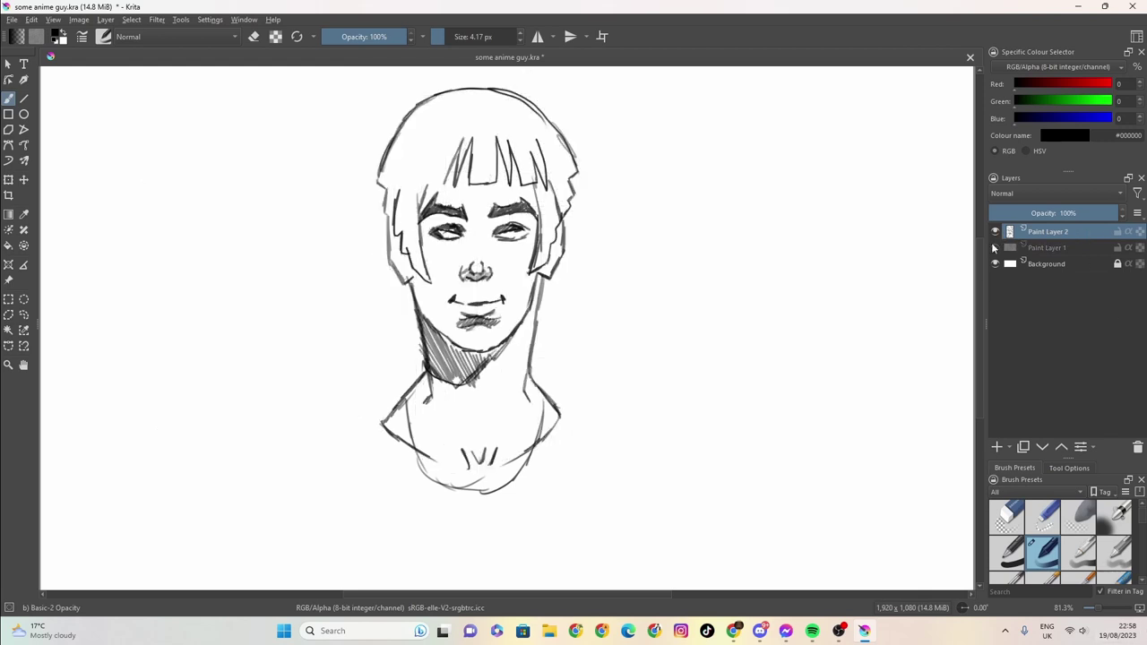
left_click(995, 247)
left_click(994, 247)
left_click(994, 247)
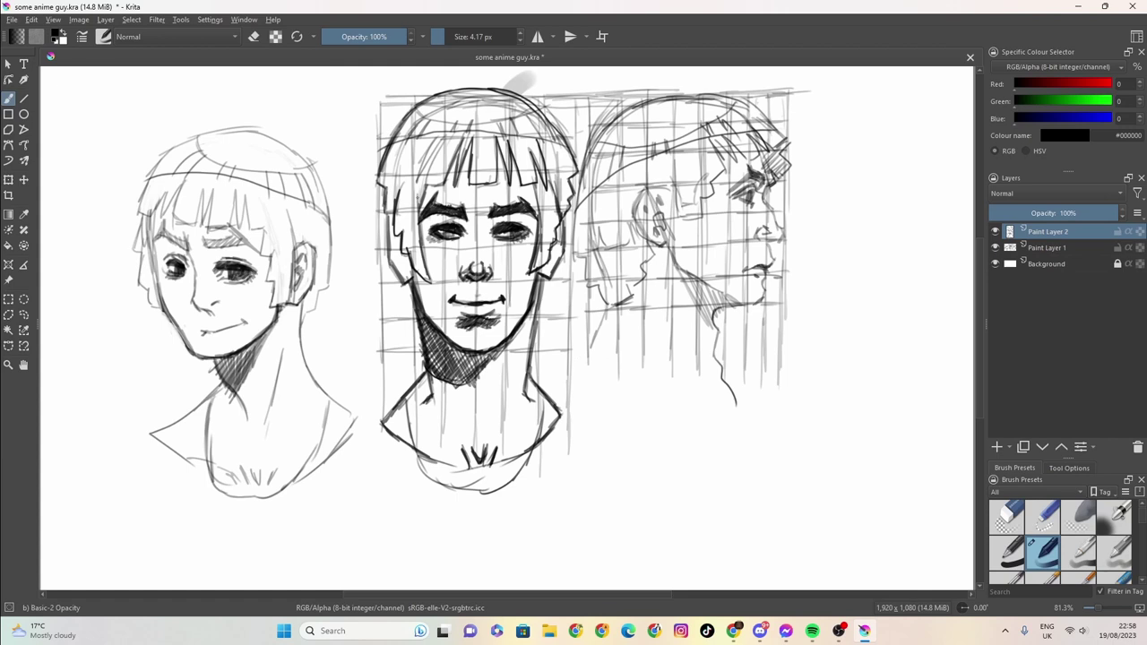
- Ink the oval crown line and additional hair strands on top of the front-view head
mouse_move(437, 145)
left_mouse_down()
mouse_move(426, 186)
mouse_move(403, 140)
mouse_move(451, 127)
mouse_move(550, 140)
mouse_move(415, 114)
mouse_move(408, 131)
mouse_move(430, 122)
mouse_move(513, 136)
left_mouse_up()
left_click_drag(520, 114, 512, 140)
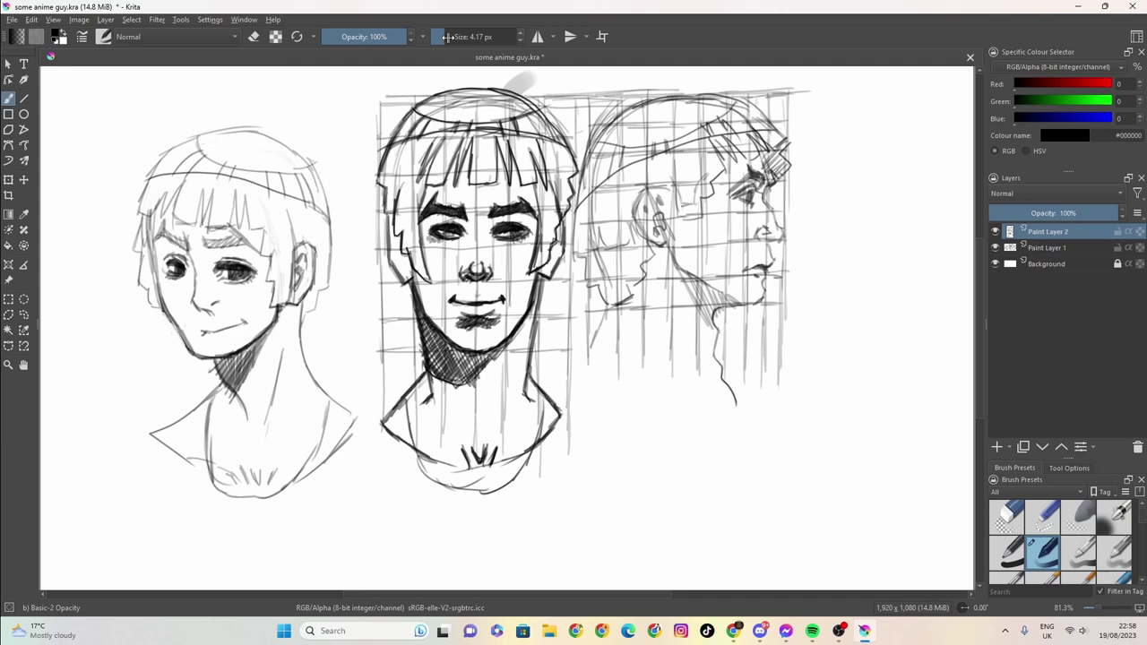
left_click_drag(452, 37, 507, 52)
mouse_move(660, 544)
left_mouse_down()
mouse_move(704, 541)
mouse_move(746, 494)
mouse_move(748, 526)
mouse_move(698, 486)
left_mouse_up()
key("ctrl+z")
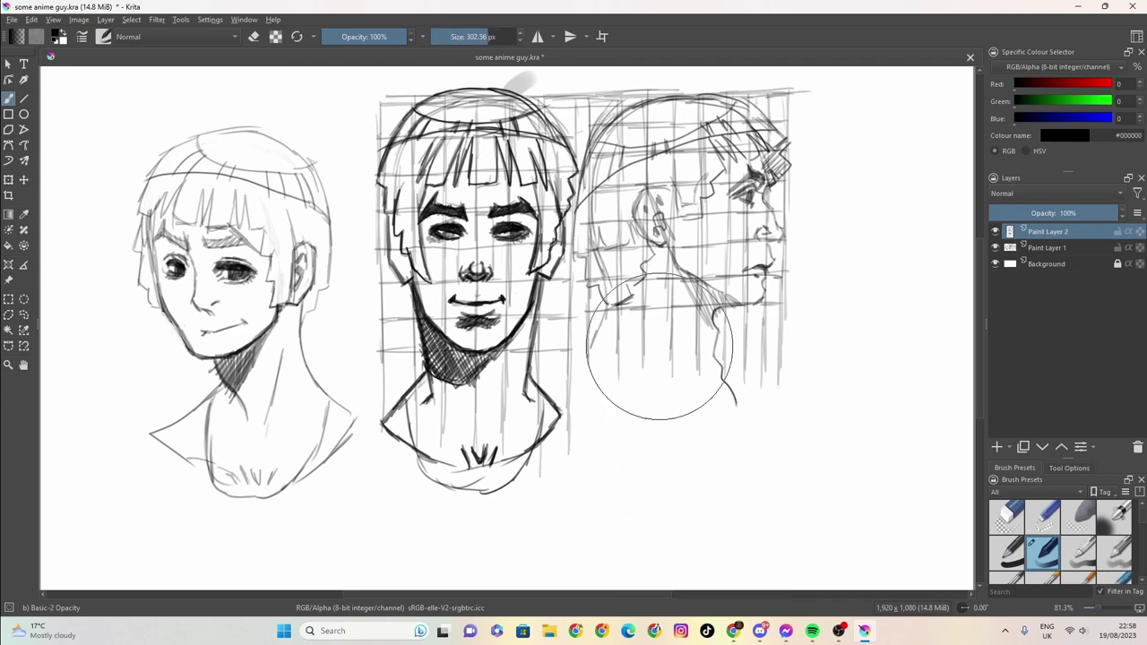
- Shade the front-view hair with translucent grey strokes using a 21.90 px brush
left_click_drag(458, 36, 443, 37)
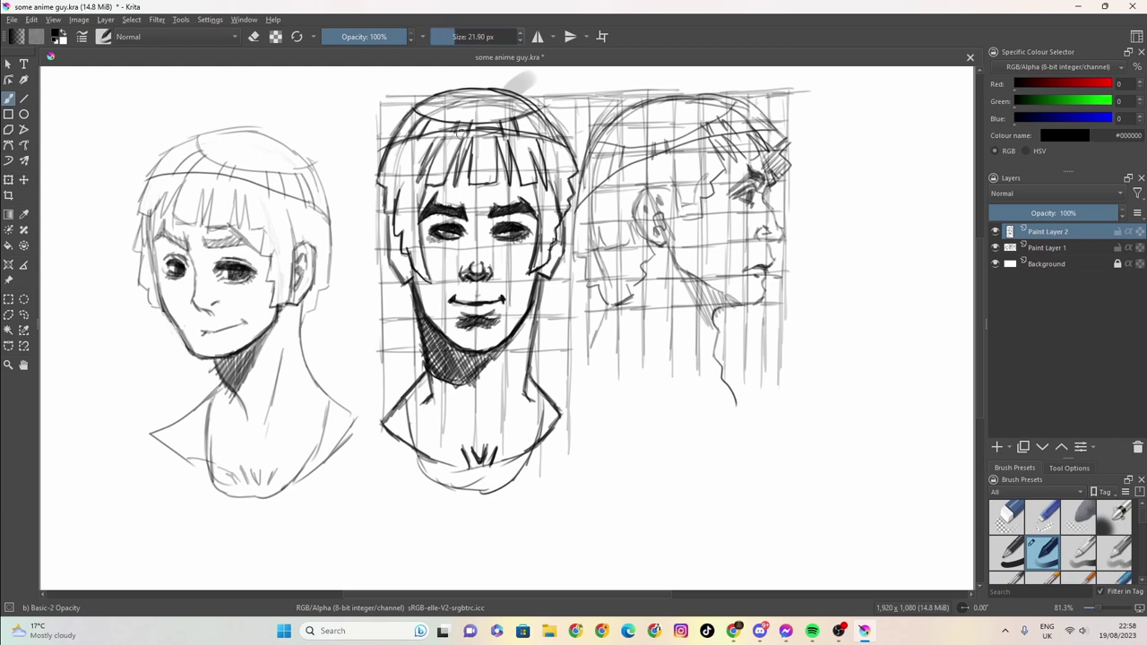
mouse_move(451, 147)
left_mouse_down()
mouse_move(432, 175)
mouse_move(419, 152)
mouse_move(398, 179)
mouse_move(381, 168)
mouse_move(421, 269)
mouse_move(414, 175)
mouse_move(486, 161)
mouse_move(478, 152)
mouse_move(547, 170)
mouse_move(546, 251)
mouse_move(563, 171)
mouse_move(544, 151)
mouse_move(503, 135)
mouse_move(490, 144)
mouse_move(464, 110)
mouse_move(457, 138)
mouse_move(423, 122)
mouse_move(411, 143)
mouse_move(439, 105)
mouse_move(506, 110)
mouse_move(494, 112)
left_mouse_up()
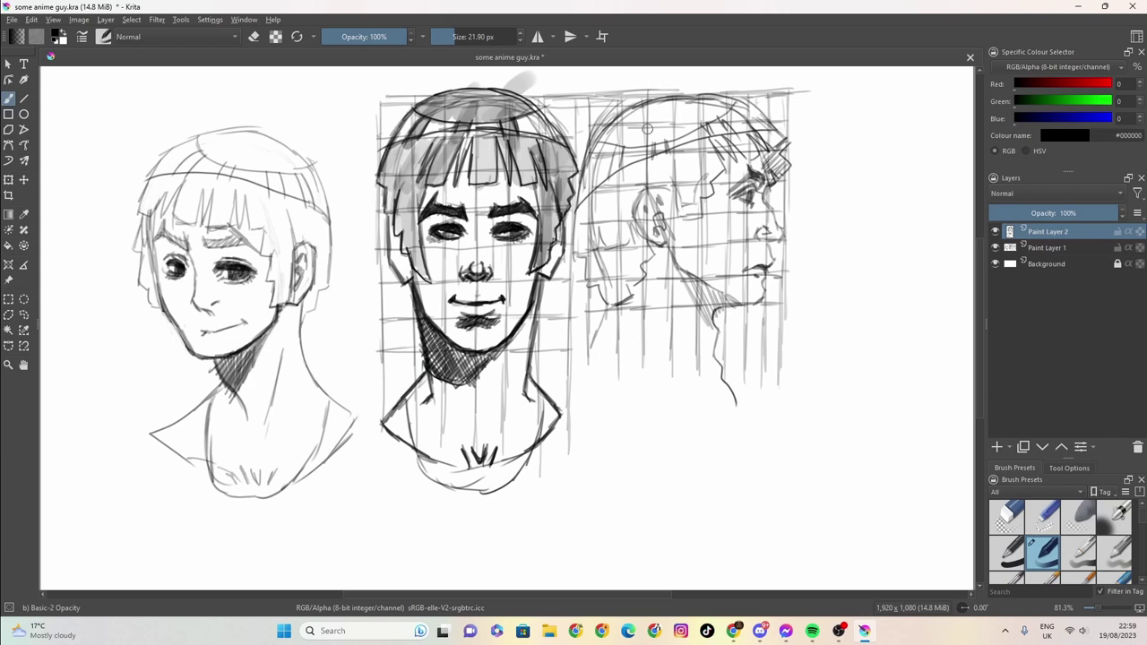
- Ink the three-quarter head's jagged fringe and the hair lock beside its ear with a 4.17 px brush
left_click_drag(456, 37, 445, 41)
mouse_move(167, 154)
left_mouse_down()
mouse_move(132, 207)
mouse_move(162, 222)
left_mouse_up()
mouse_move(183, 181)
left_mouse_down()
mouse_move(144, 208)
mouse_move(143, 196)
mouse_move(179, 188)
mouse_move(192, 227)
left_mouse_up()
mouse_move(203, 188)
left_mouse_down()
mouse_move(195, 226)
mouse_move(210, 238)
left_mouse_up()
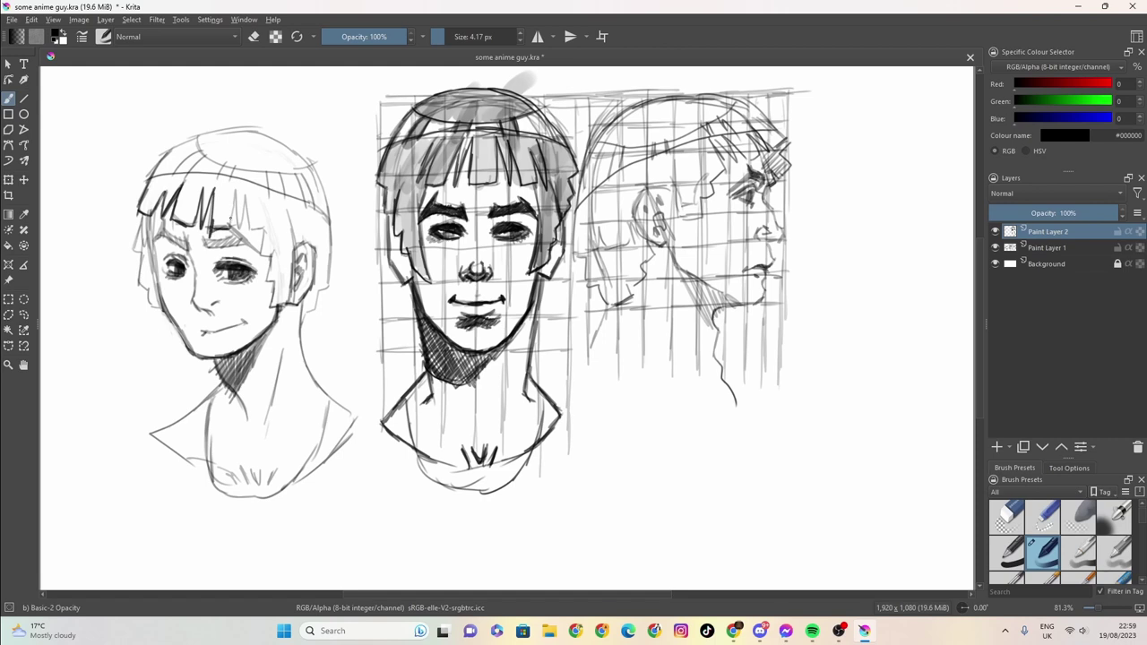
mouse_move(235, 191)
left_mouse_down()
mouse_move(231, 224)
mouse_move(261, 227)
mouse_move(276, 287)
left_mouse_up()
mouse_move(276, 285)
left_mouse_down()
mouse_move(270, 307)
mouse_move(293, 280)
mouse_move(288, 207)
left_mouse_up()
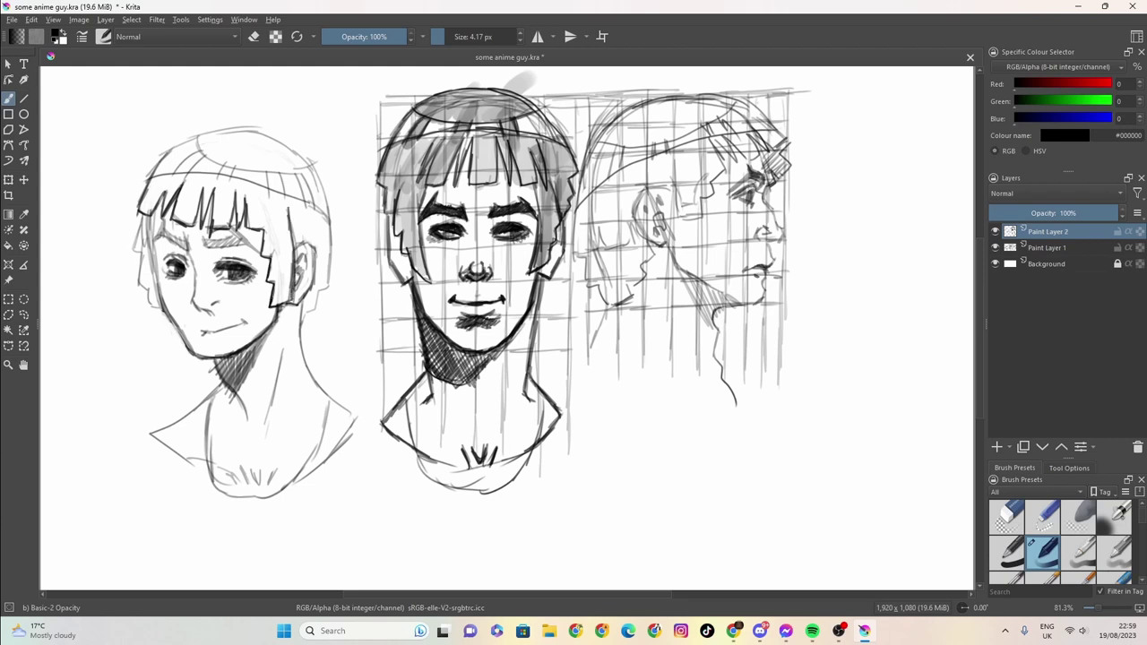
- Ink the back hair edge and the rounded crown of the three-quarter head
mouse_move(301, 324)
left_mouse_down()
mouse_move(329, 282)
mouse_move(324, 202)
left_mouse_up()
mouse_move(253, 133)
left_mouse_down()
mouse_move(315, 168)
mouse_move(327, 224)
left_mouse_up()
mouse_move(315, 179)
left_mouse_down()
mouse_move(217, 143)
mouse_move(254, 136)
mouse_move(224, 131)
mouse_move(148, 166)
mouse_move(172, 150)
left_mouse_up()
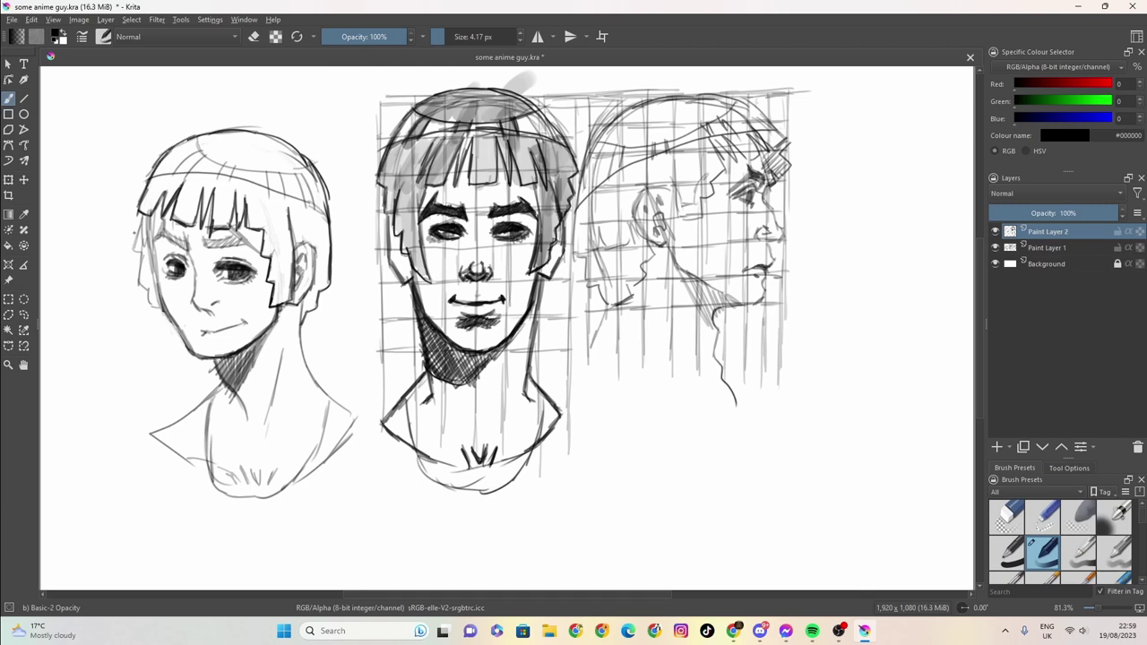
- Ink the left side hair and the jawline of the three-quarter head
mouse_move(145, 211)
left_mouse_down()
mouse_move(139, 284)
mouse_move(166, 311)
left_mouse_up()
mouse_move(150, 241)
left_mouse_down()
mouse_move(177, 337)
mouse_move(221, 361)
mouse_move(235, 352)
left_mouse_up()
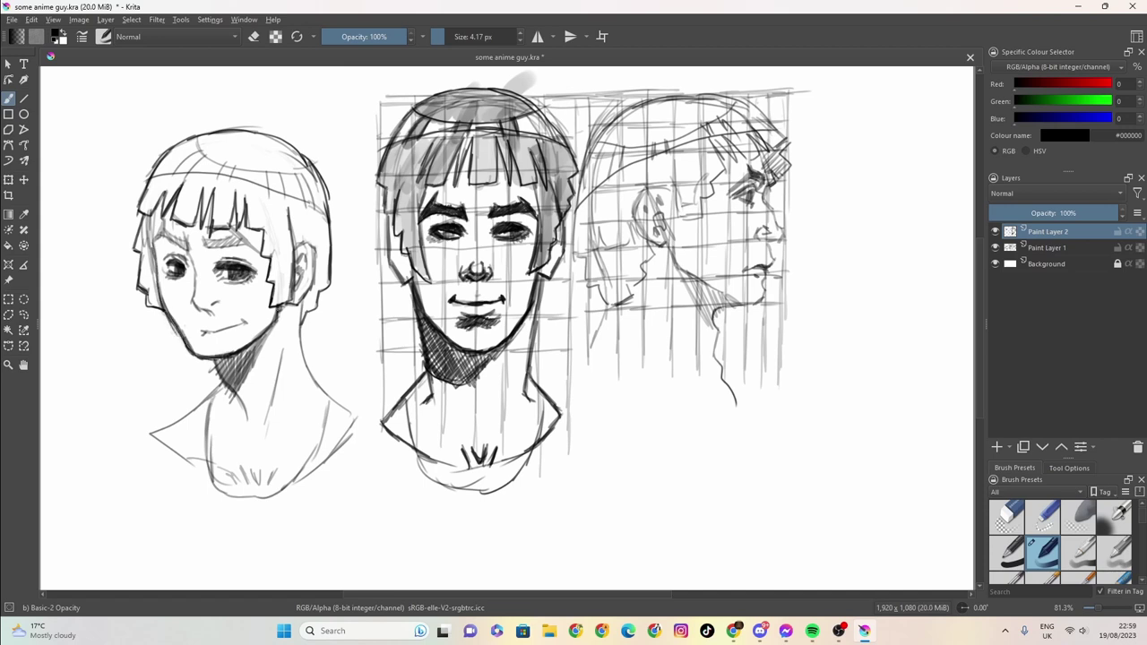
mouse_move(276, 308)
left_mouse_down()
mouse_move(254, 342)
mouse_move(223, 355)
left_mouse_up()
- Ink the smiling mouth line of the three-quarter face, undoing the first stroke and redrawing it
left_click_drag(215, 330, 235, 324)
key("ctrl+z")
left_click_drag(224, 328, 240, 324)
- Ink the eyes and thick eyebrows of the three-quarter face, including the lower lashes of its right-hand eye
left_click(245, 280)
left_click_drag(215, 265, 247, 264)
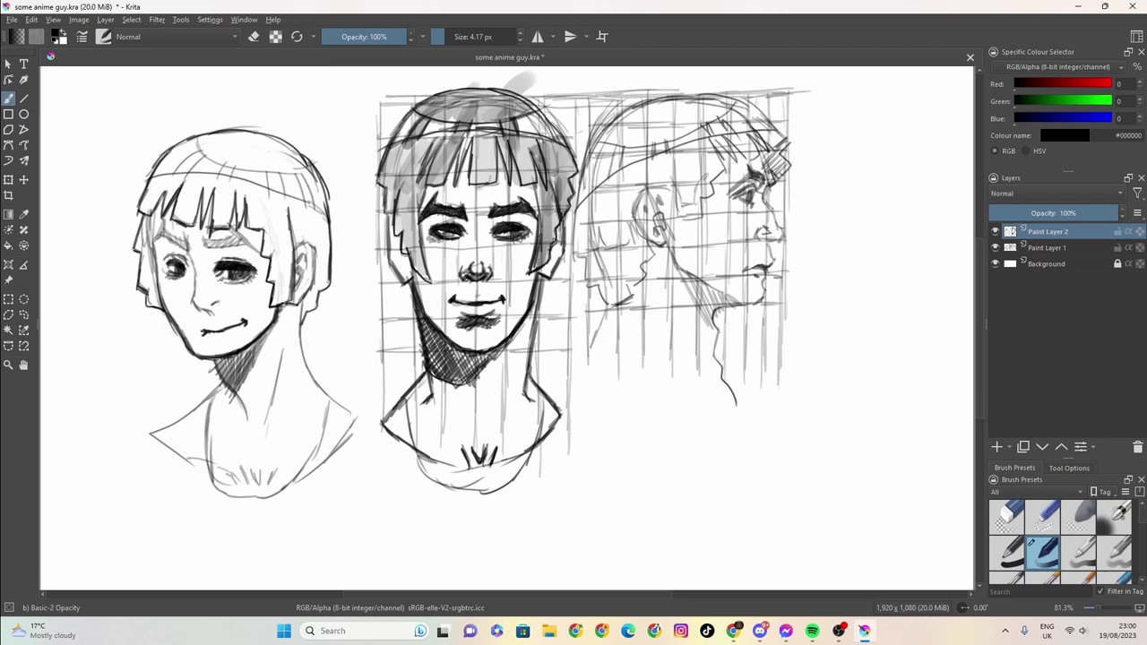
left_click_drag(229, 282, 255, 273)
mouse_move(249, 288)
left_mouse_down()
mouse_move(259, 271)
mouse_move(230, 253)
mouse_move(230, 235)
mouse_move(254, 232)
mouse_move(250, 253)
mouse_move(218, 248)
mouse_move(243, 235)
left_mouse_up()
mouse_move(177, 252)
left_mouse_down()
mouse_move(182, 230)
mouse_move(165, 229)
mouse_move(187, 235)
mouse_move(149, 214)
mouse_move(162, 305)
left_mouse_up()
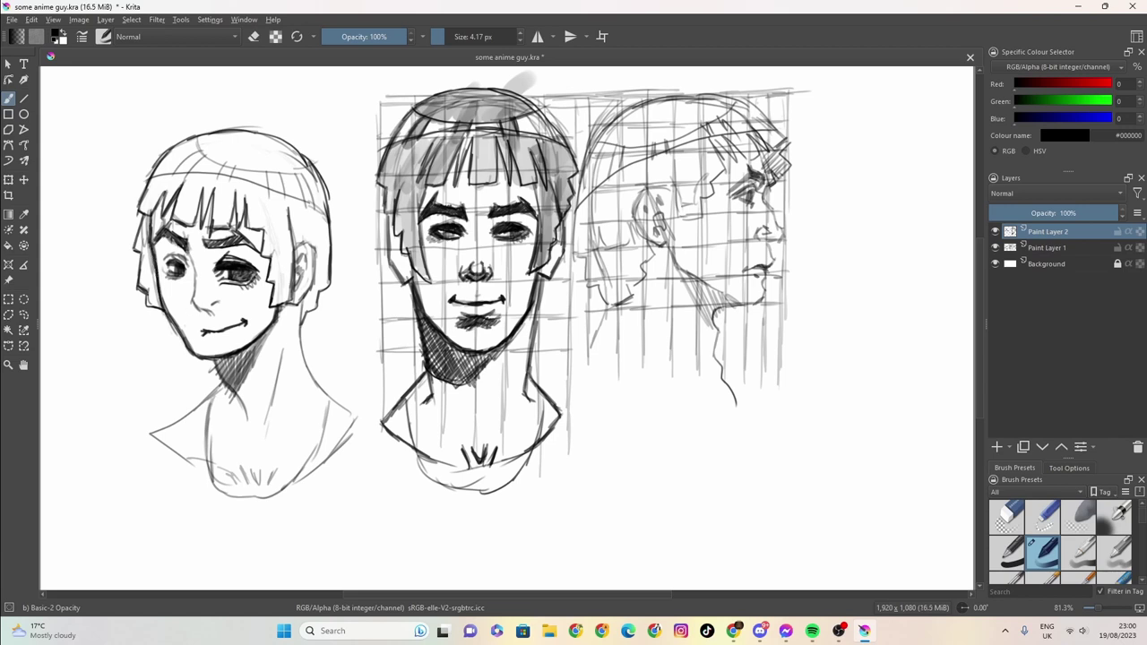
- Ink the nose of the three-quarter face and fill its neck shadow solid black, erasing the spill along the shadow's edge
left_click_drag(189, 243, 209, 317)
mouse_move(272, 327)
left_mouse_down()
mouse_move(249, 385)
mouse_move(236, 397)
mouse_move(245, 374)
mouse_move(231, 389)
left_mouse_up()
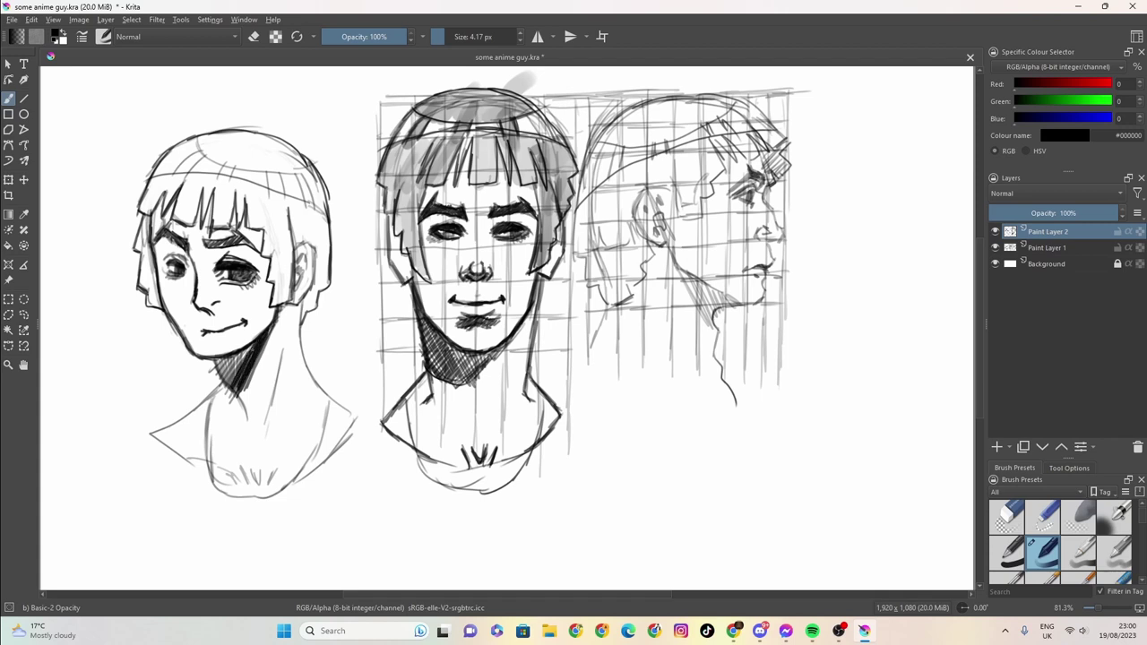
mouse_move(254, 344)
left_mouse_down()
mouse_move(224, 384)
mouse_move(213, 369)
left_mouse_up()
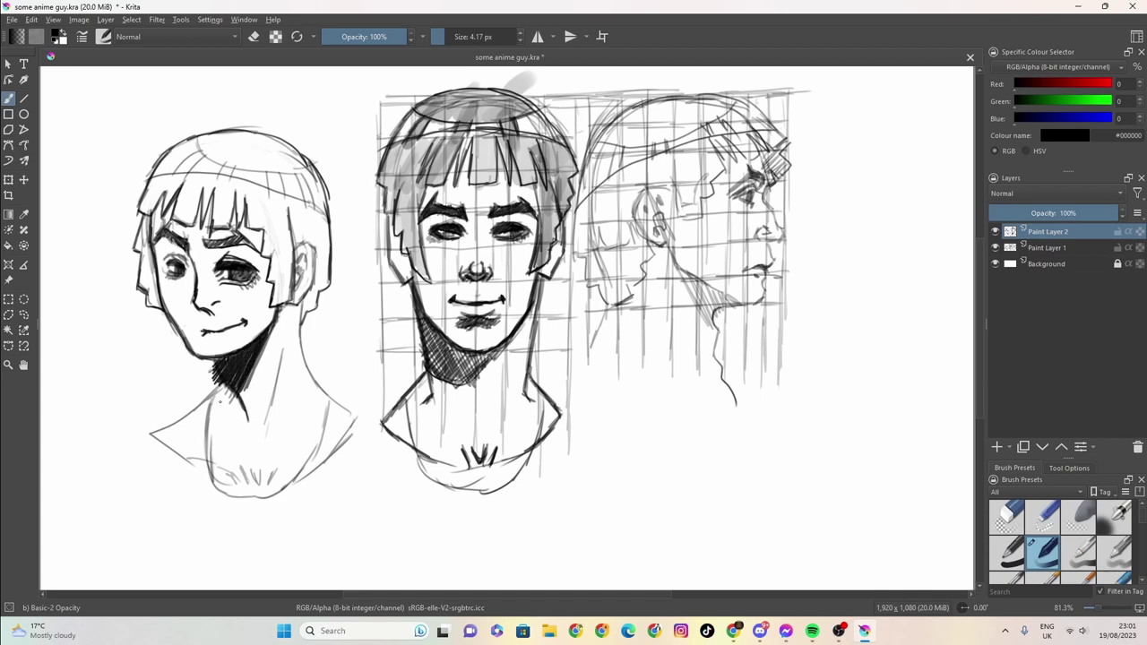
left_click(253, 36)
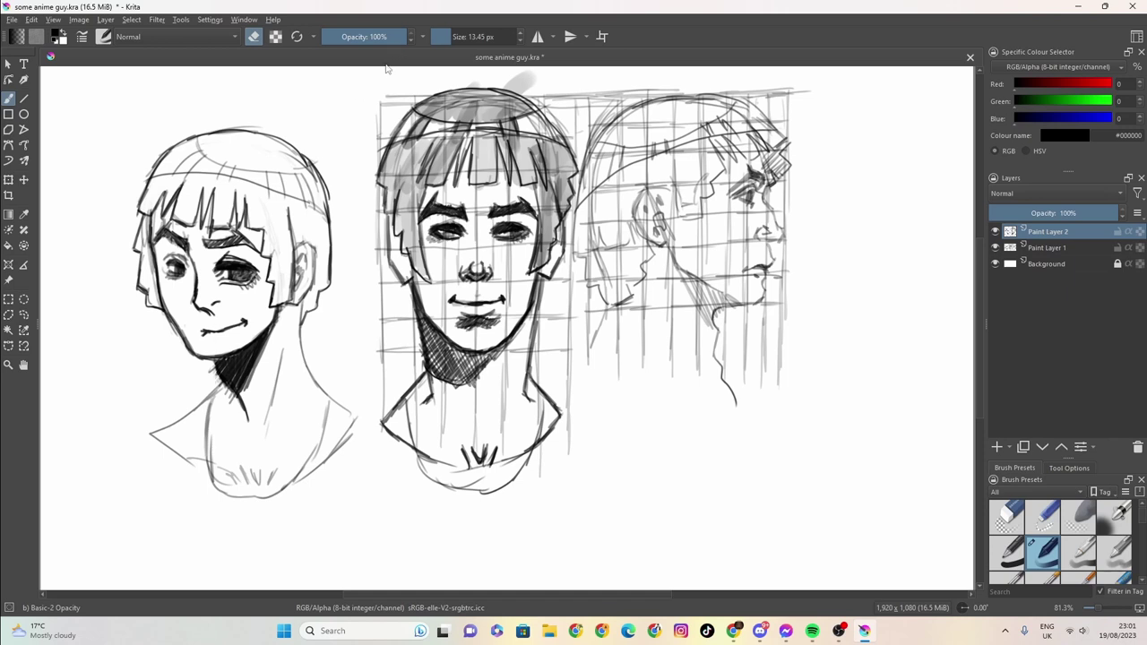
- Ink the left-hand shoulder, neck tendon and ear of the three-quarter figure with a 4.17 px brush
left_click_drag(450, 36, 445, 36)
key("e")
left_click_drag(220, 383, 156, 435)
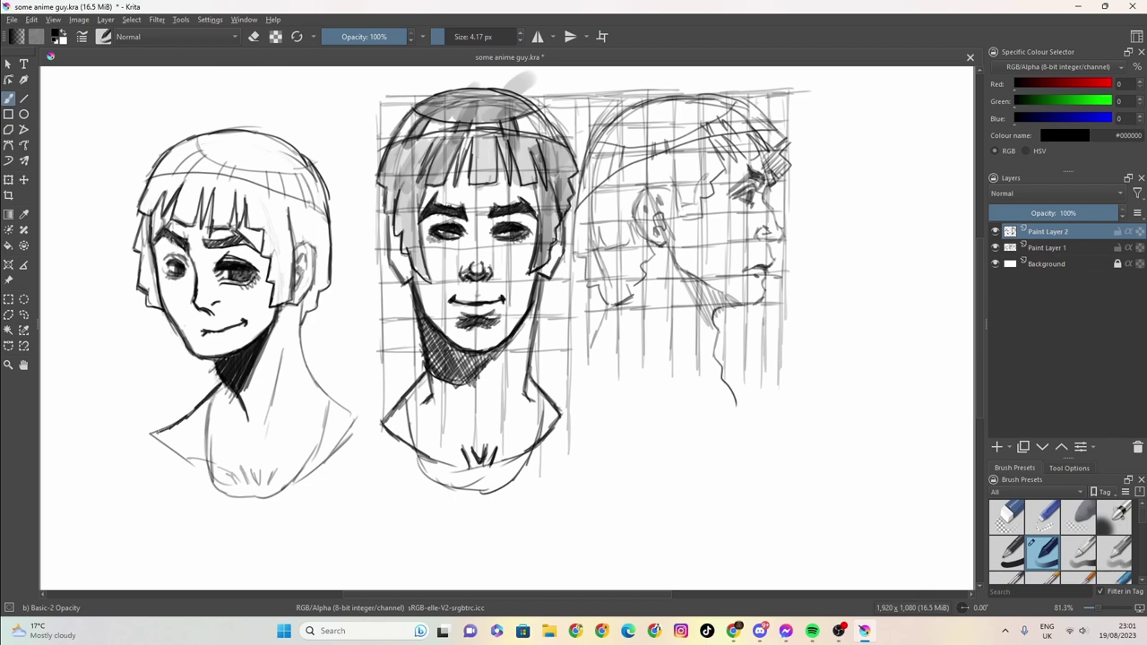
mouse_move(268, 426)
left_mouse_down()
mouse_move(315, 251)
mouse_move(297, 264)
left_mouse_up()
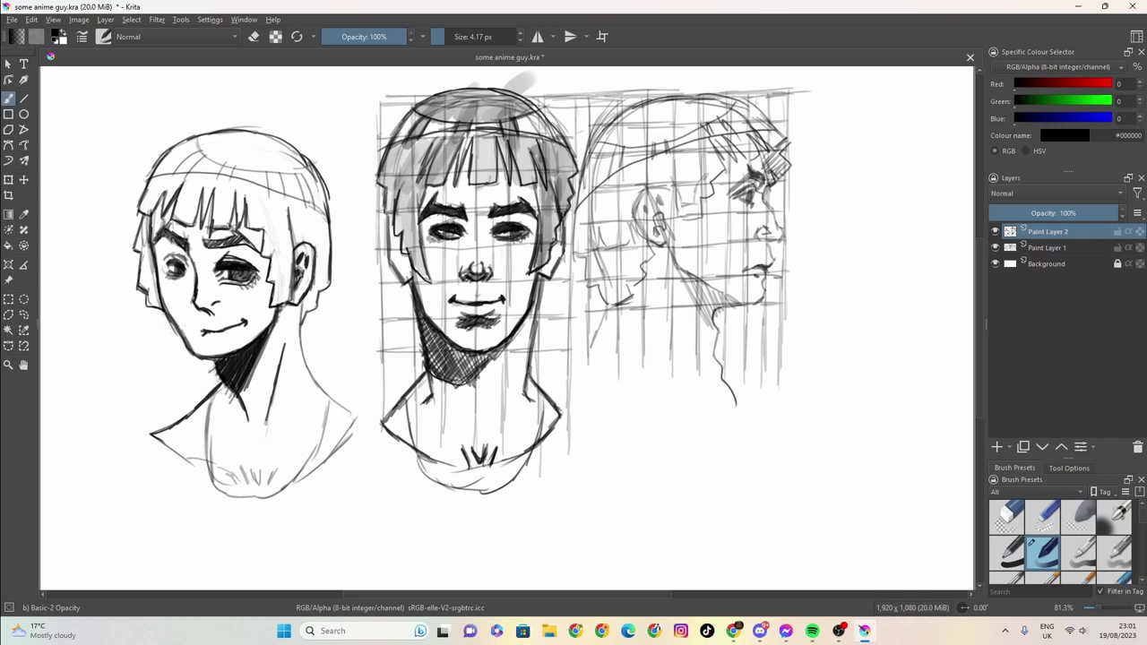
mouse_move(295, 272)
left_mouse_down()
mouse_move(305, 282)
mouse_move(288, 219)
mouse_move(292, 228)
left_mouse_up()
- Ink the highlight band across the crown of the three-quarter head's hair, undoing and redrawing the misplaced strokes
left_click_drag(199, 149, 151, 176)
mouse_move(200, 136)
left_mouse_down()
mouse_move(190, 175)
mouse_move(270, 190)
mouse_move(270, 169)
mouse_move(233, 167)
mouse_move(284, 194)
mouse_move(298, 176)
mouse_move(306, 198)
mouse_move(279, 191)
left_mouse_up()
key("ctrl+z")
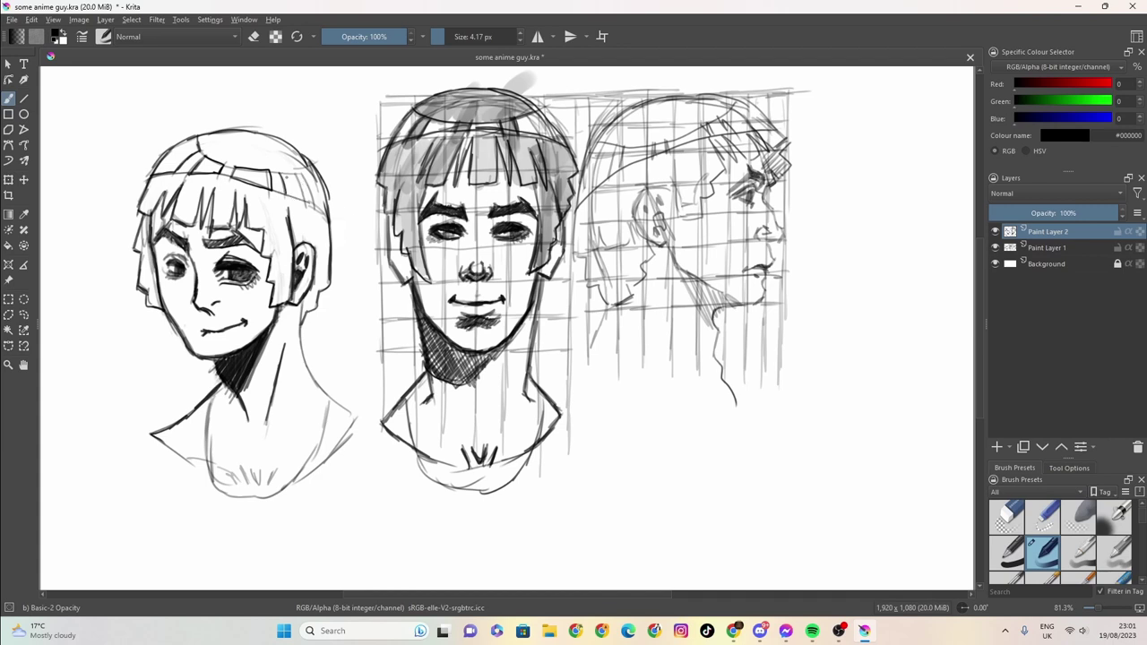
left_click_drag(279, 173, 307, 201)
key("ctrl+z")
left_click_drag(300, 180, 311, 198)
key("ctrl+z")
mouse_move(296, 200)
left_mouse_down()
mouse_move(283, 197)
mouse_move(315, 211)
left_mouse_up()
mouse_move(300, 173)
left_mouse_down()
mouse_move(315, 179)
mouse_move(310, 205)
left_mouse_up()
- Ink the right-hand shoulder, neckline and chest creases of the three-quarter figure, and darken its left-hand eye
mouse_move(299, 301)
left_mouse_down()
mouse_move(304, 362)
mouse_move(353, 414)
mouse_move(262, 497)
mouse_move(212, 473)
left_mouse_up()
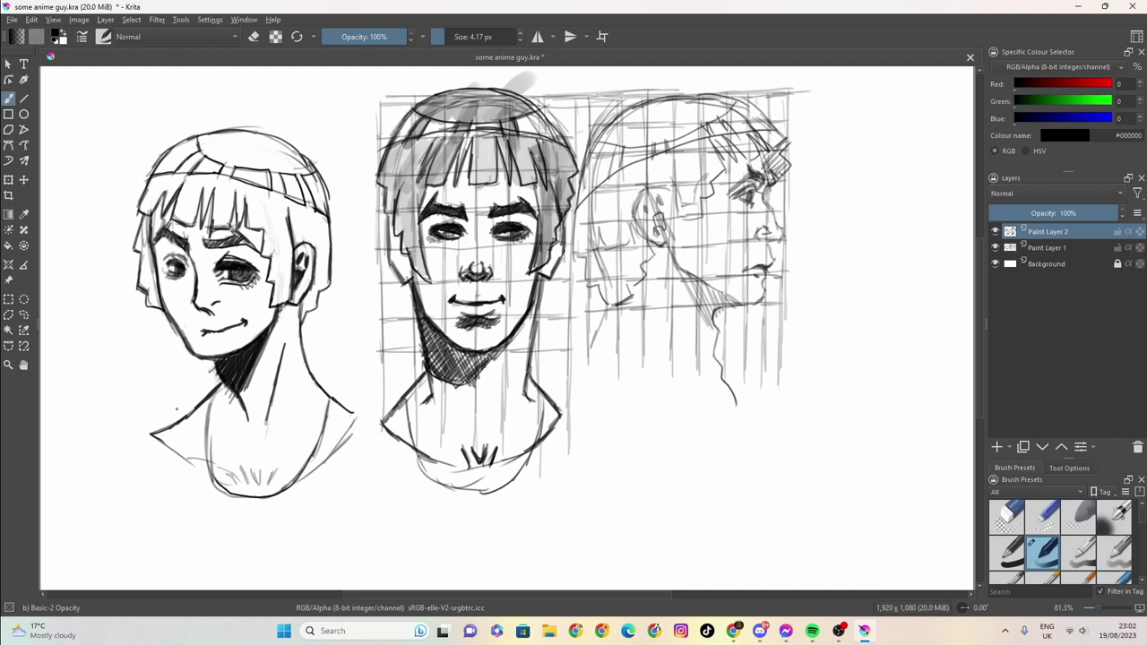
mouse_move(222, 383)
left_mouse_down()
mouse_move(210, 411)
mouse_move(217, 480)
mouse_move(230, 497)
mouse_move(270, 483)
mouse_move(240, 486)
left_mouse_up()
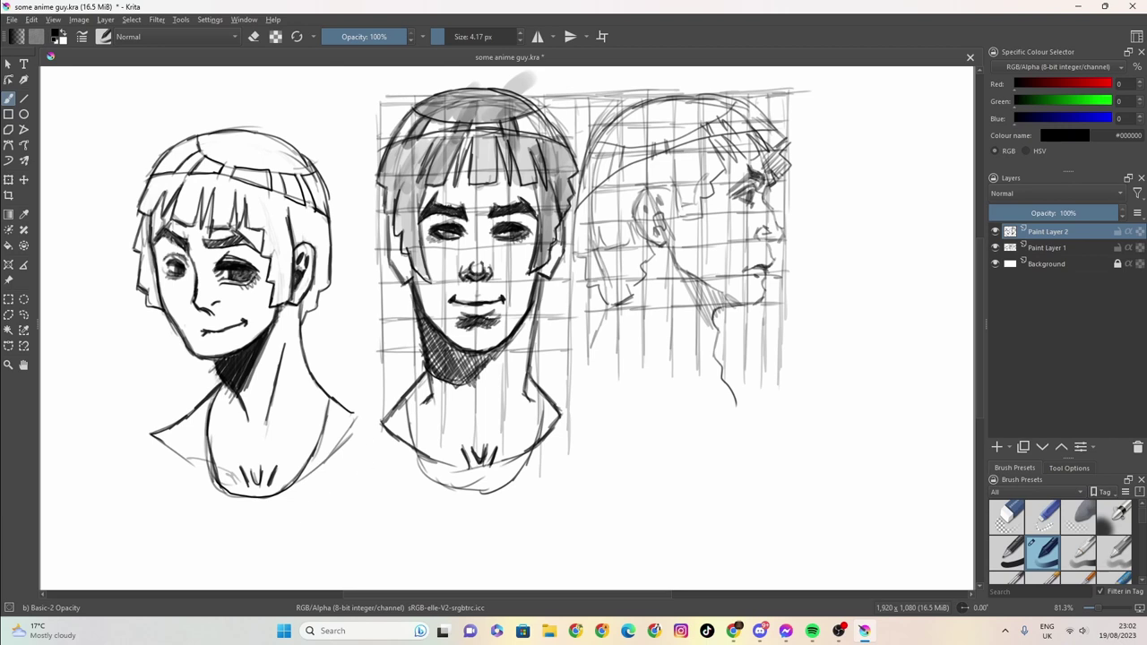
left_click_drag(164, 258, 185, 258)
left_click_drag(175, 274, 180, 264)
- Shade the three-quarter head's hair grey with a 27.20 px brush, leaving the highlight band white
left_click_drag(446, 40, 454, 38)
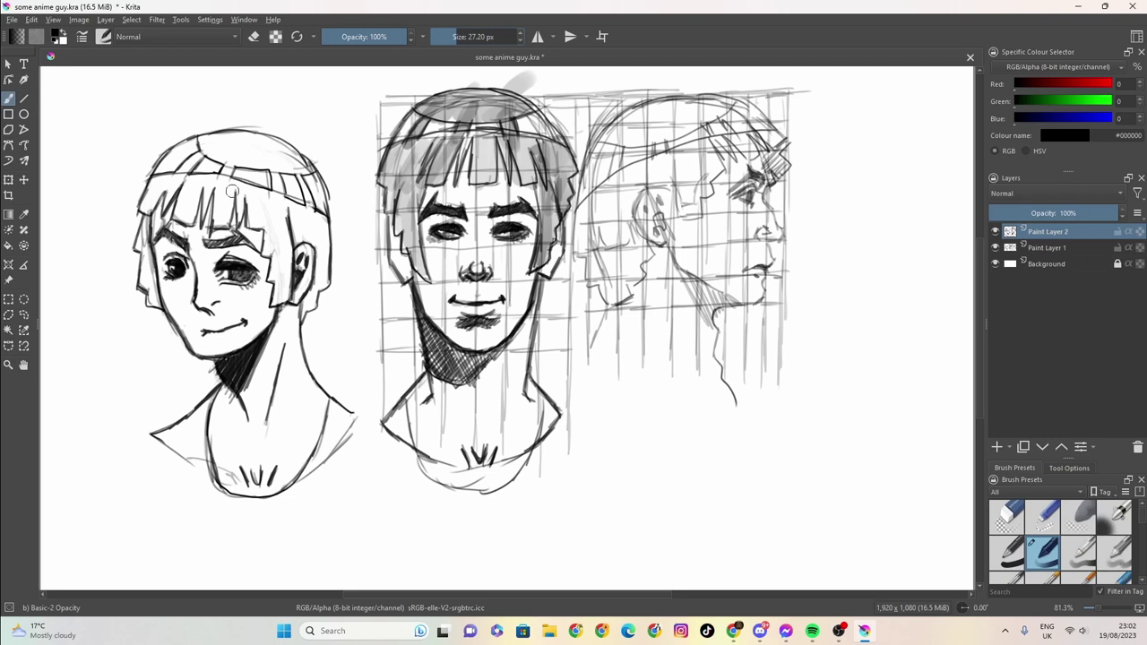
mouse_move(232, 188)
left_mouse_down()
mouse_move(219, 218)
mouse_move(235, 191)
mouse_move(238, 213)
mouse_move(252, 195)
mouse_move(279, 244)
mouse_move(272, 217)
mouse_move(283, 298)
mouse_move(296, 215)
mouse_move(295, 253)
mouse_move(321, 218)
mouse_move(316, 279)
left_mouse_up()
mouse_move(289, 179)
left_mouse_down()
mouse_move(309, 210)
mouse_move(294, 160)
mouse_move(212, 140)
mouse_move(202, 158)
mouse_move(248, 155)
mouse_move(296, 169)
mouse_move(265, 170)
mouse_move(289, 182)
left_mouse_up()
mouse_move(219, 162)
left_mouse_down()
mouse_move(228, 183)
mouse_move(202, 207)
mouse_move(198, 179)
mouse_move(179, 215)
mouse_move(166, 190)
mouse_move(152, 201)
mouse_move(144, 230)
mouse_move(161, 316)
left_mouse_up()
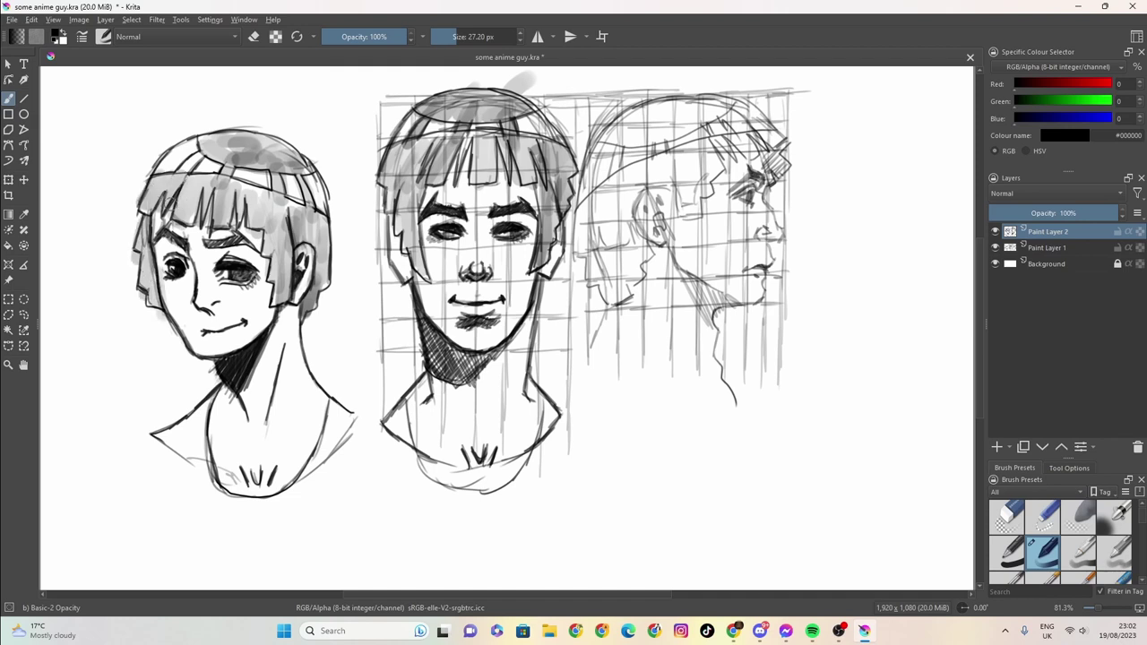
left_click_drag(205, 145, 199, 160)
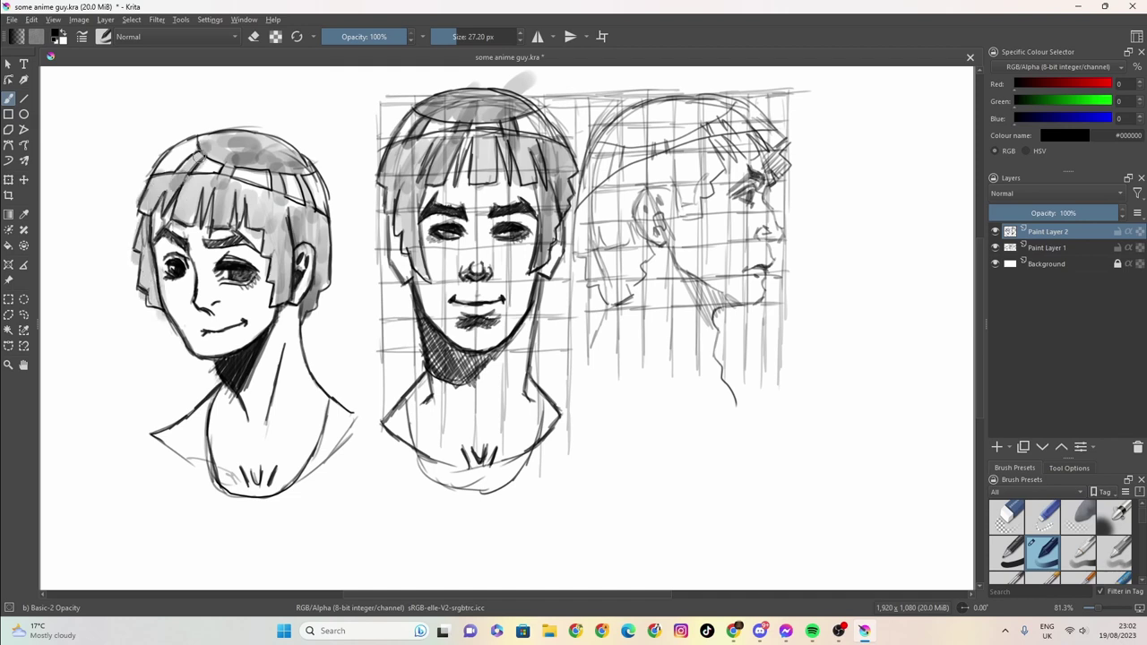
- Blacken the pupil of the three-quarter face's right-hand eye and compare the inking with and without the sketch layer
left_click(995, 247)
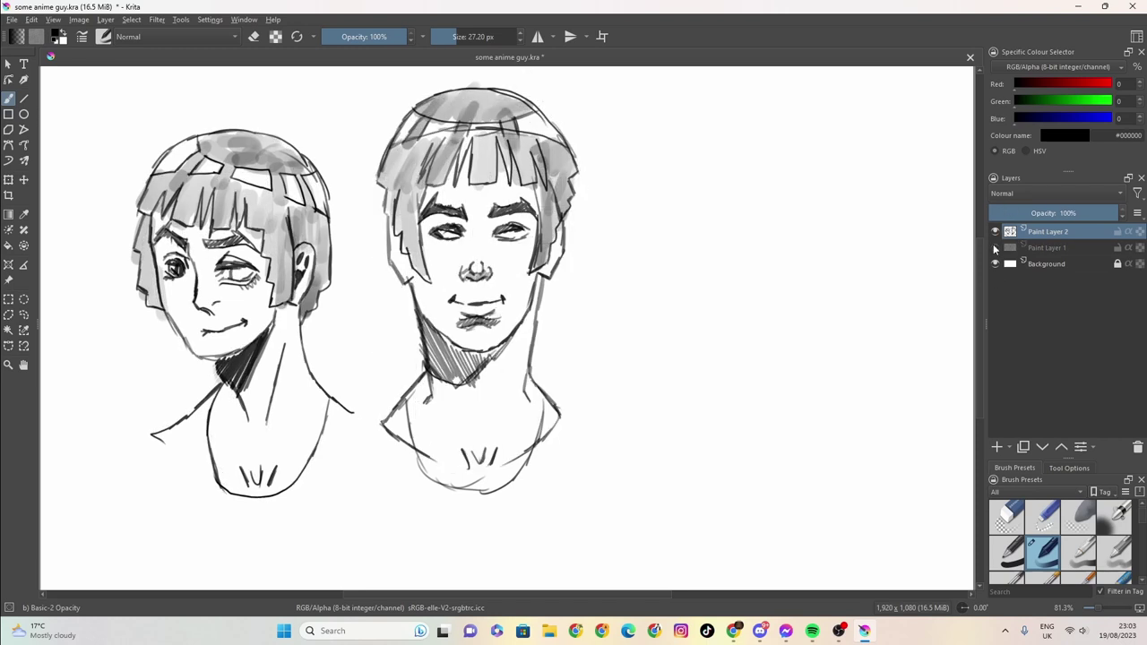
left_click(995, 248)
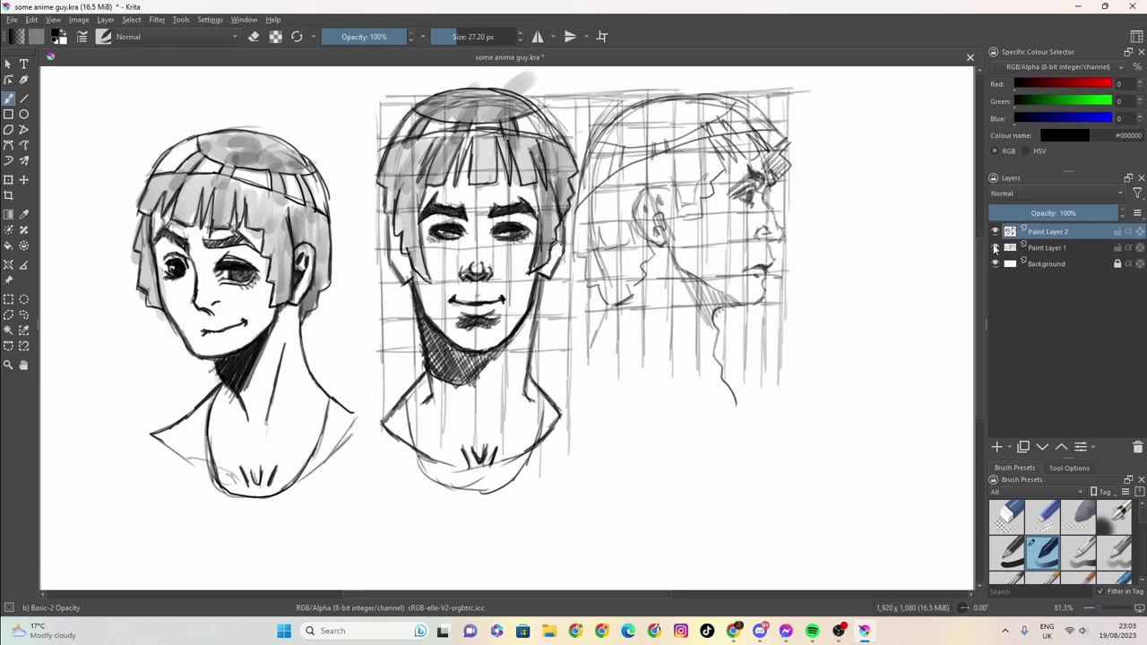
left_click(238, 273)
left_click_drag(237, 273, 237, 270)
left_click(994, 231)
left_click(994, 231)
left_click(995, 247)
left_click(995, 247)
left_click(995, 248)
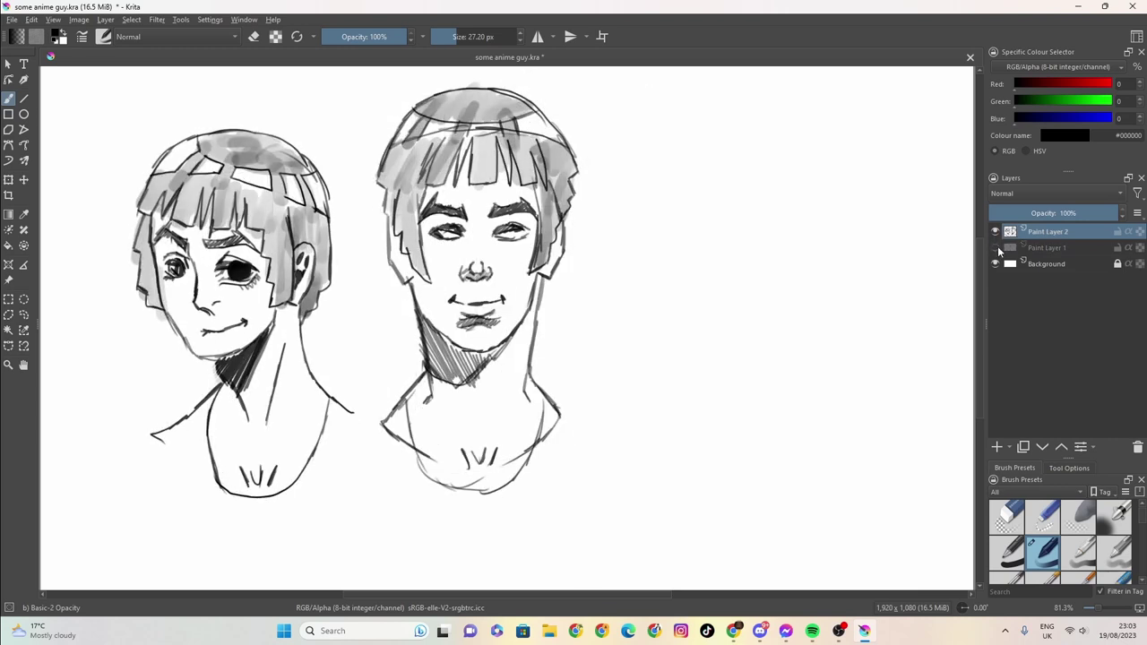
left_click(995, 247)
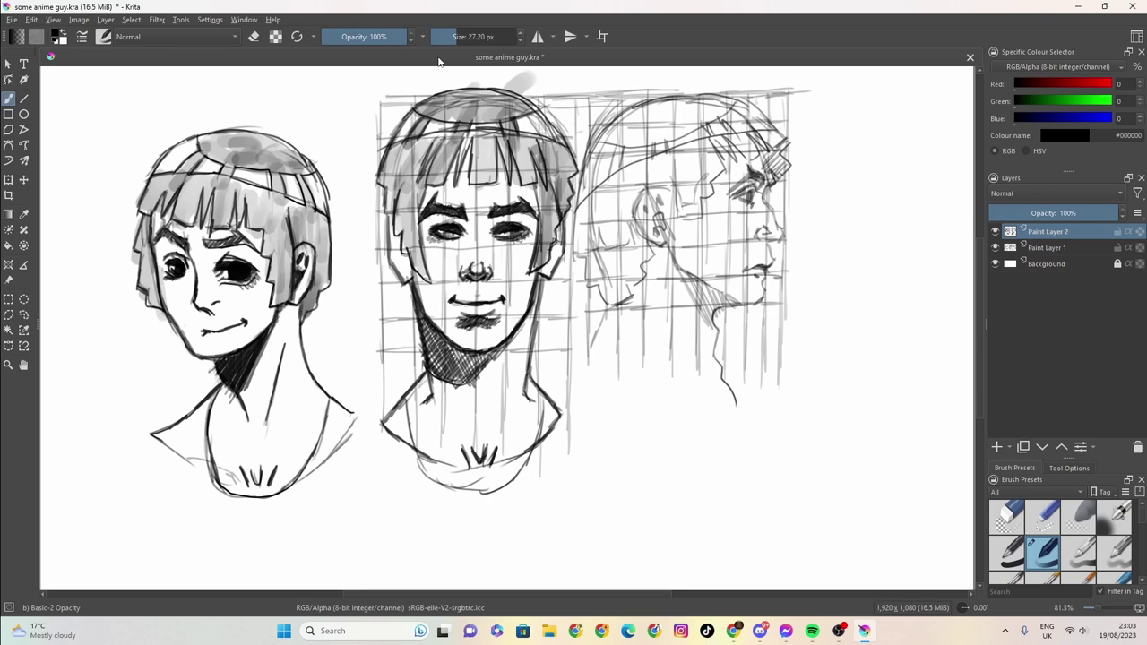
- Ink the jagged back hair edge and the ear of the profile head with a 4.17 px brush
left_click_drag(455, 37, 446, 37)
mouse_move(625, 114)
left_mouse_down()
mouse_move(585, 167)
mouse_move(575, 256)
mouse_move(604, 305)
mouse_move(629, 300)
mouse_move(651, 254)
left_mouse_up()
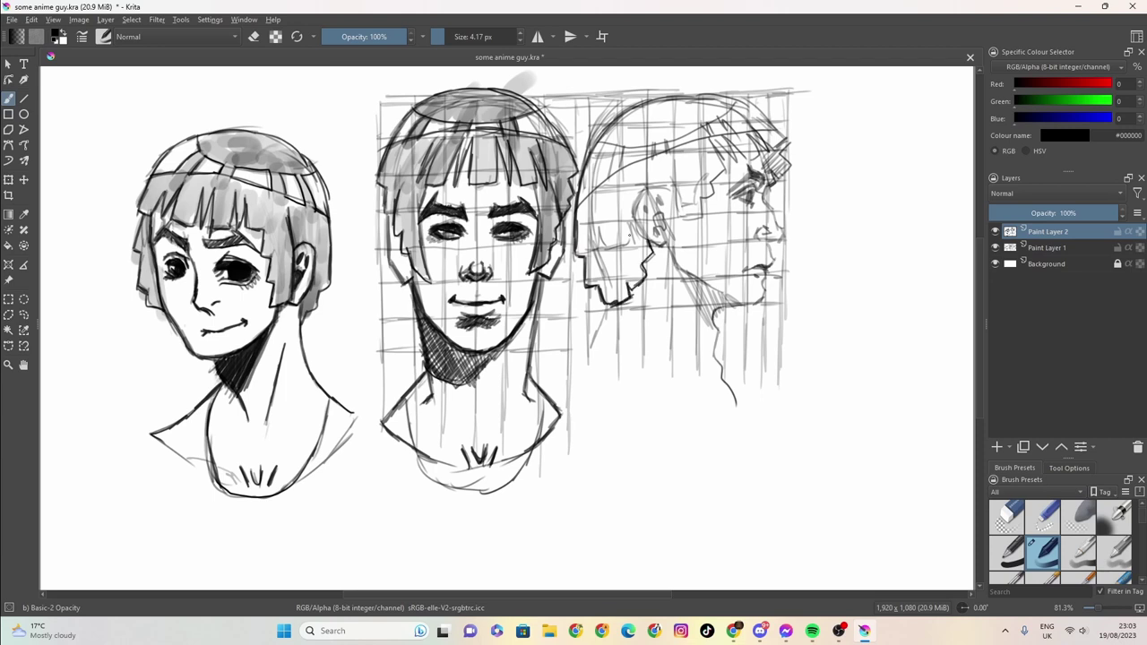
mouse_move(578, 252)
left_mouse_down()
mouse_move(595, 251)
mouse_move(600, 228)
mouse_move(633, 244)
mouse_move(632, 220)
mouse_move(633, 243)
mouse_move(649, 235)
mouse_move(638, 190)
mouse_move(632, 215)
mouse_move(652, 187)
mouse_move(671, 191)
mouse_move(633, 224)
mouse_move(659, 202)
mouse_move(646, 215)
mouse_move(660, 239)
left_mouse_up()
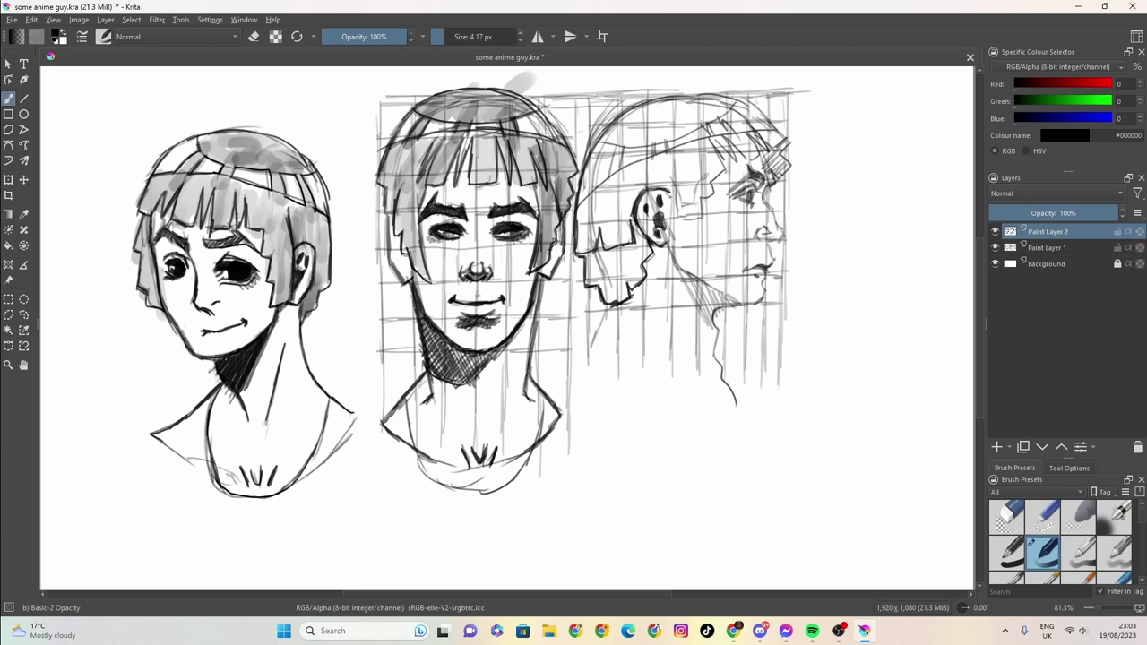
- Ink the jagged side fringe and rounded crown of the profile head, undoing a misplaced stroke
mouse_move(675, 192)
left_mouse_down()
mouse_move(682, 221)
mouse_move(703, 213)
mouse_move(701, 195)
mouse_move(716, 191)
mouse_move(725, 167)
mouse_move(712, 134)
mouse_move(739, 166)
mouse_move(727, 137)
mouse_move(748, 163)
mouse_move(762, 133)
mouse_move(761, 154)
mouse_move(784, 140)
mouse_move(747, 109)
mouse_move(687, 94)
mouse_move(624, 105)
mouse_move(568, 208)
left_mouse_up()
key("ctrl+z")
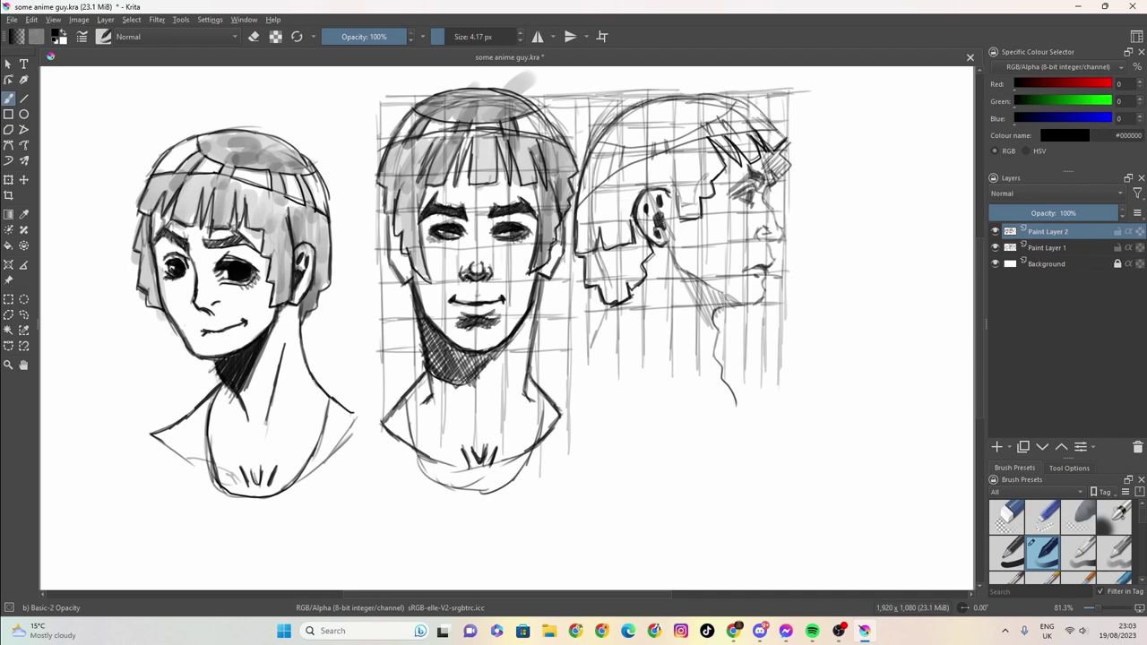
mouse_move(782, 137)
left_mouse_down()
mouse_move(703, 97)
mouse_move(637, 106)
mouse_move(586, 152)
mouse_move(578, 202)
left_mouse_up()
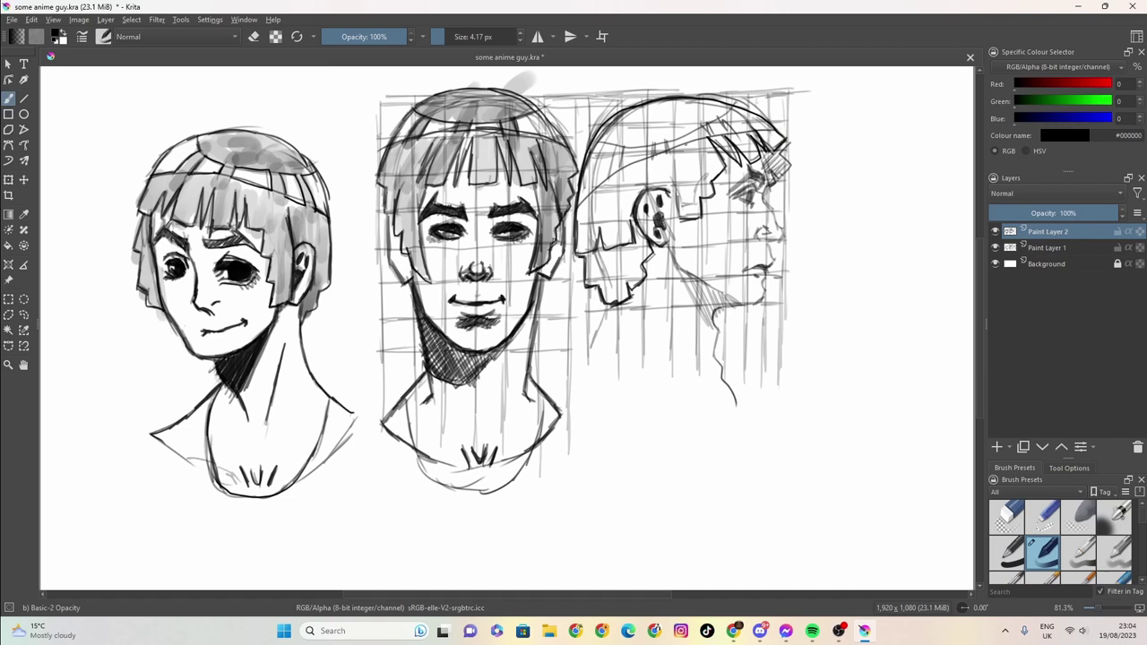
- Ink the profile face outline from the forehead over nose, lips and chin to the throat, plus the jaw behind the cheek
mouse_move(783, 144)
left_mouse_down()
mouse_move(785, 175)
mouse_move(762, 182)
mouse_move(781, 229)
left_mouse_up()
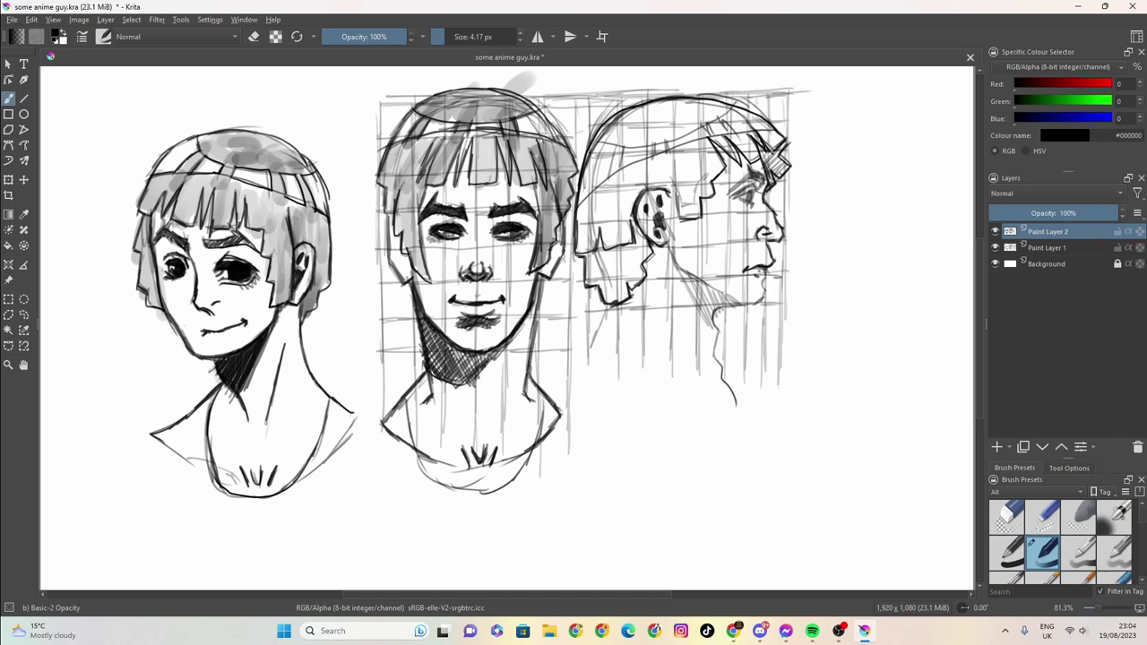
mouse_move(764, 281)
left_mouse_down()
mouse_move(761, 305)
mouse_move(717, 310)
mouse_move(733, 405)
left_mouse_up()
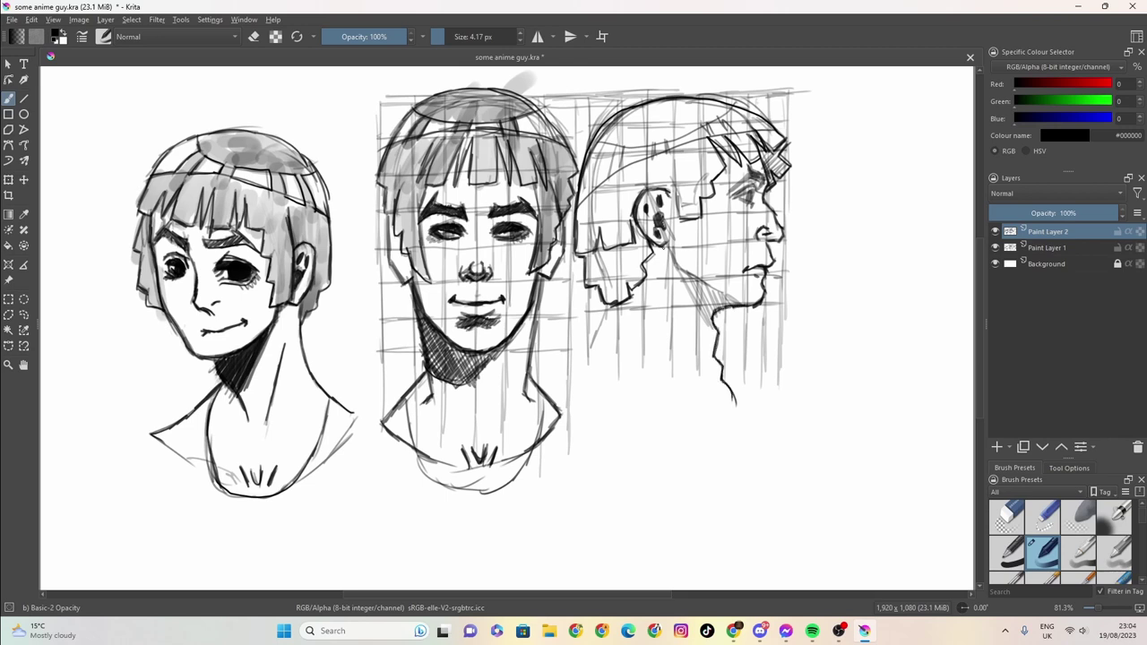
left_click_drag(671, 249, 701, 283)
- Ink the thick eyebrow of the profile face
mouse_move(724, 195)
left_mouse_down()
mouse_move(754, 166)
mouse_move(766, 166)
mouse_move(761, 176)
left_mouse_up()
mouse_move(749, 183)
left_mouse_down()
mouse_move(760, 175)
mouse_move(745, 179)
left_mouse_up()
left_click_drag(740, 183, 755, 173)
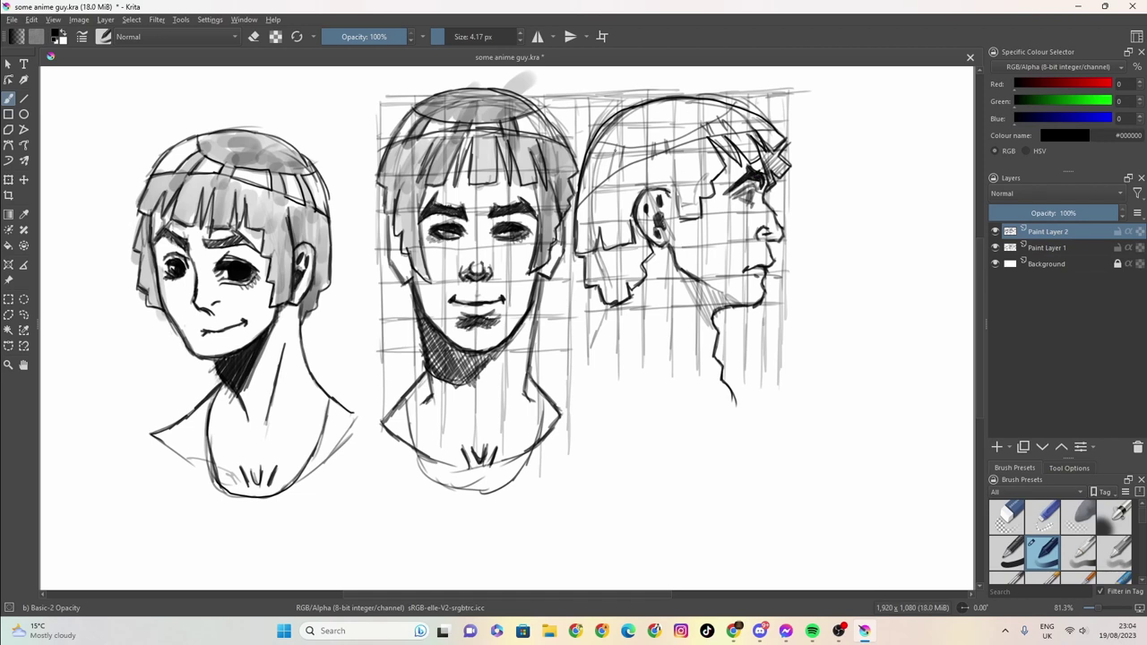
- Ink the highlight band around the crown of the profile head's hair and the sideburn edge in front of the ear
mouse_move(619, 142)
left_mouse_down()
mouse_move(604, 182)
mouse_move(591, 141)
left_mouse_up()
left_click_drag(608, 178, 575, 207)
mouse_move(625, 148)
left_mouse_down()
mouse_move(617, 174)
mouse_move(652, 158)
mouse_move(658, 141)
mouse_move(628, 149)
mouse_move(700, 127)
mouse_move(703, 140)
mouse_move(666, 150)
left_mouse_up()
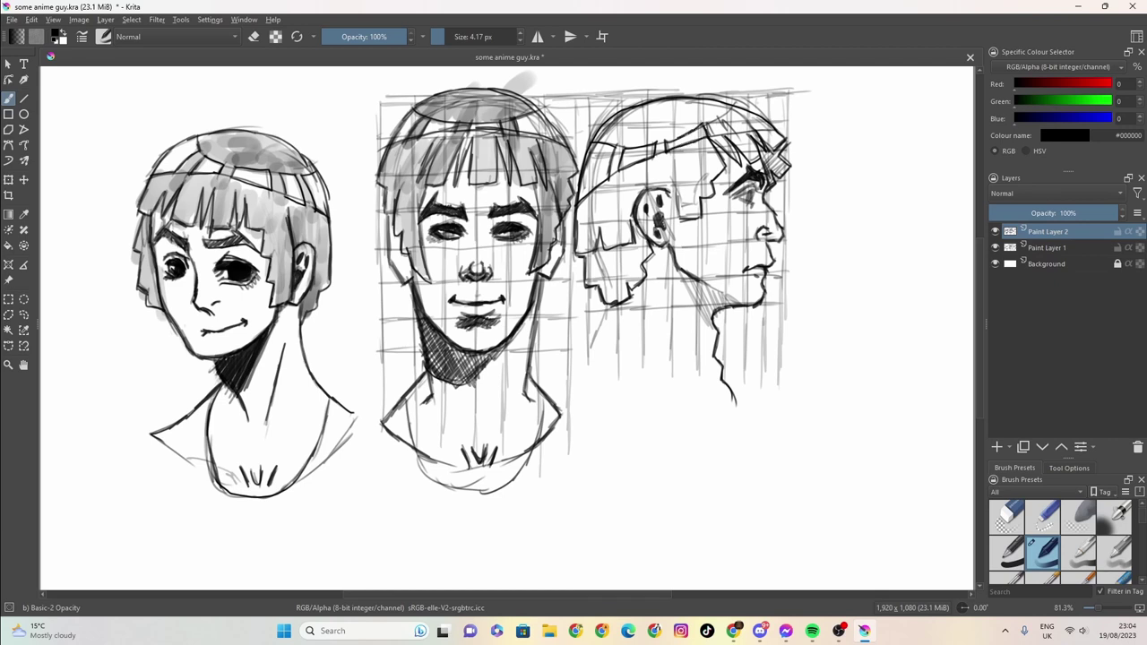
mouse_move(722, 119)
left_mouse_down()
mouse_move(733, 135)
mouse_move(771, 129)
mouse_move(720, 120)
left_mouse_up()
left_click_drag(672, 186, 679, 217)
- Extend the profile head's jaw line and ink the back of its neck below the hair
left_click_drag(679, 271, 695, 278)
left_click_drag(607, 305, 584, 354)
left_click_drag(598, 326, 583, 360)
left_click_drag(611, 301, 604, 317)
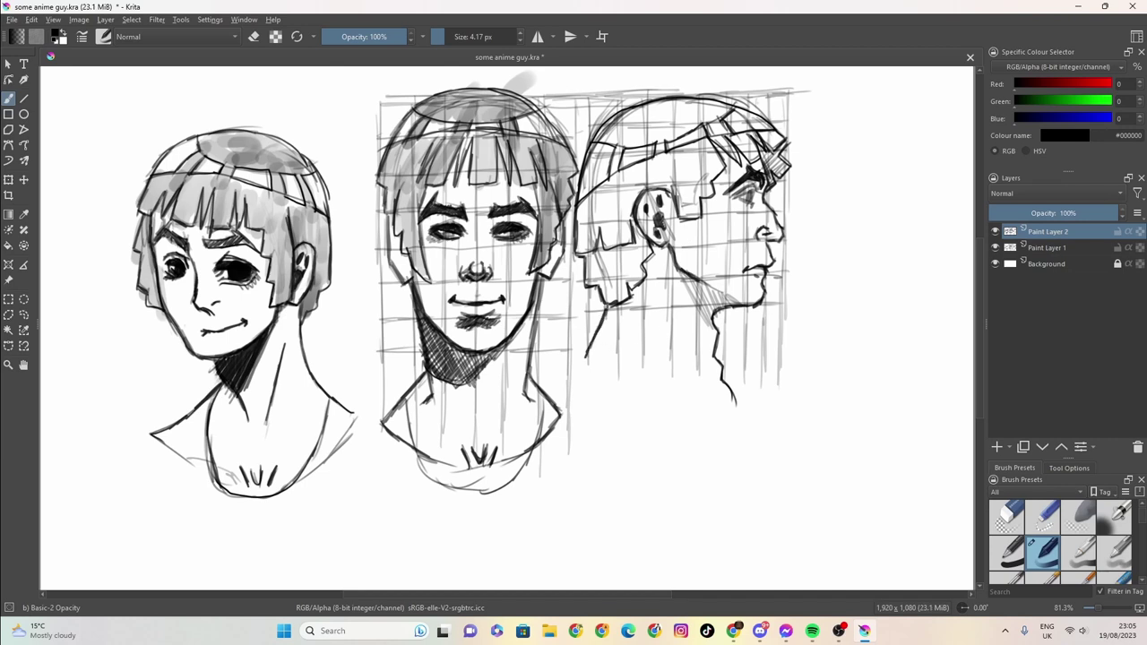
- Shade the profile head's hair and fringe grey with a 29.14 px brush, leaving the highlight band white
left_click(456, 38)
left_click_drag(456, 37, 495, 38)
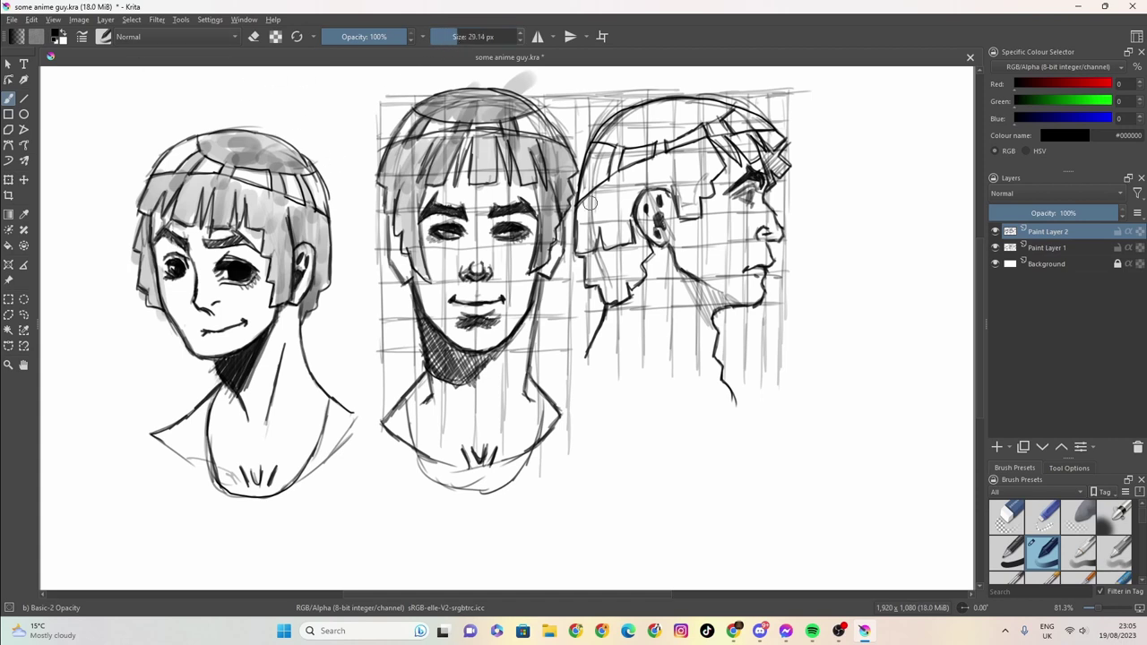
mouse_move(589, 203)
left_mouse_down()
mouse_move(602, 291)
mouse_move(612, 262)
mouse_move(632, 269)
mouse_move(636, 233)
mouse_move(614, 188)
mouse_move(587, 221)
mouse_move(618, 175)
mouse_move(659, 183)
mouse_move(690, 166)
mouse_move(681, 181)
mouse_move(695, 210)
mouse_move(704, 148)
mouse_move(670, 164)
mouse_move(664, 142)
mouse_move(675, 110)
mouse_move(694, 121)
mouse_move(665, 108)
mouse_move(627, 123)
mouse_move(607, 137)
mouse_move(612, 172)
left_mouse_up()
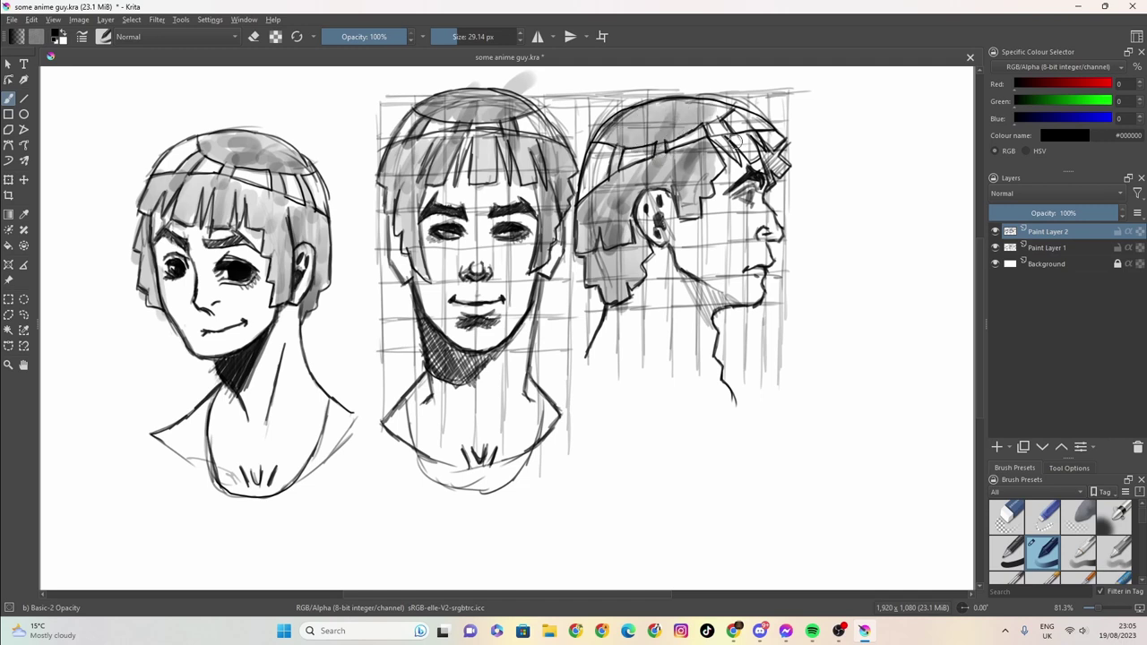
mouse_move(738, 140)
left_mouse_down()
mouse_move(709, 119)
mouse_move(746, 149)
mouse_move(770, 139)
mouse_move(777, 163)
mouse_move(782, 152)
mouse_move(776, 183)
left_mouse_up()
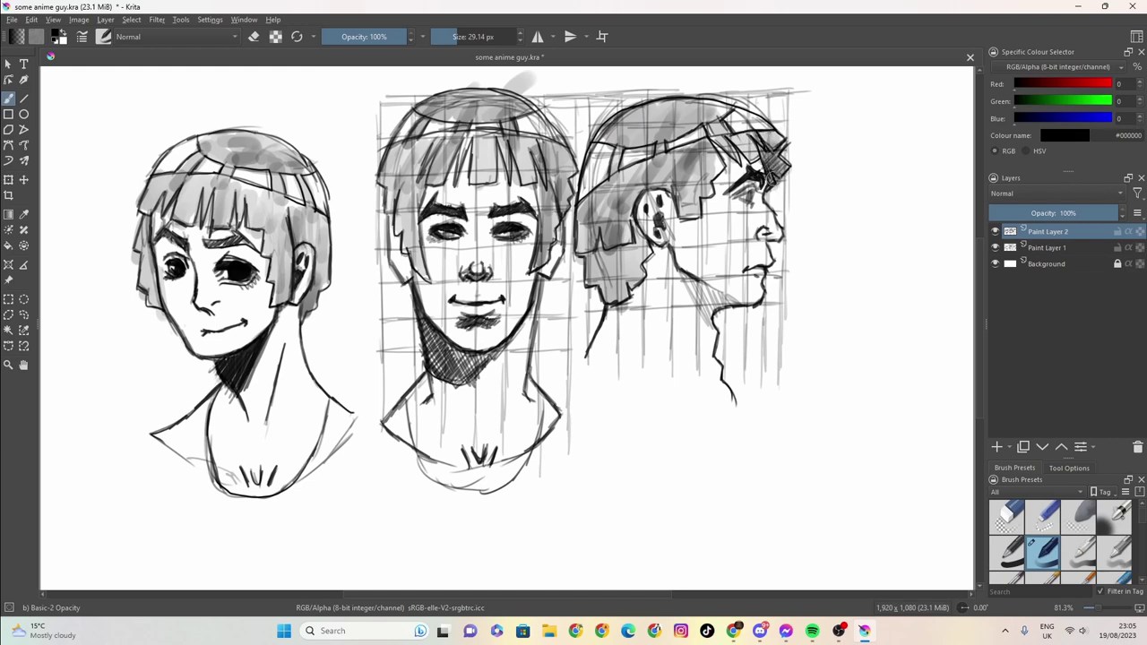
- Ink the profile face's eye with a 4.17 px brush and compare the inking with and without the sketch layer
mouse_move(438, 35)
left_mouse_down()
mouse_move(448, 42)
mouse_move(437, 39)
left_mouse_up()
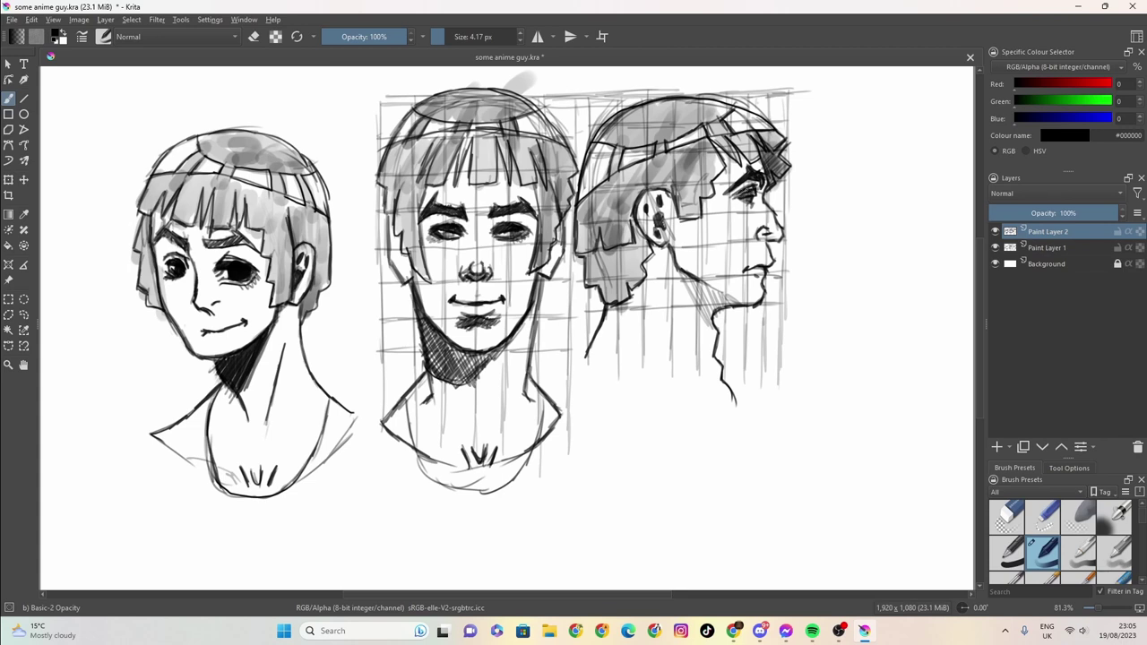
left_click_drag(734, 188, 758, 206)
left_click(994, 247)
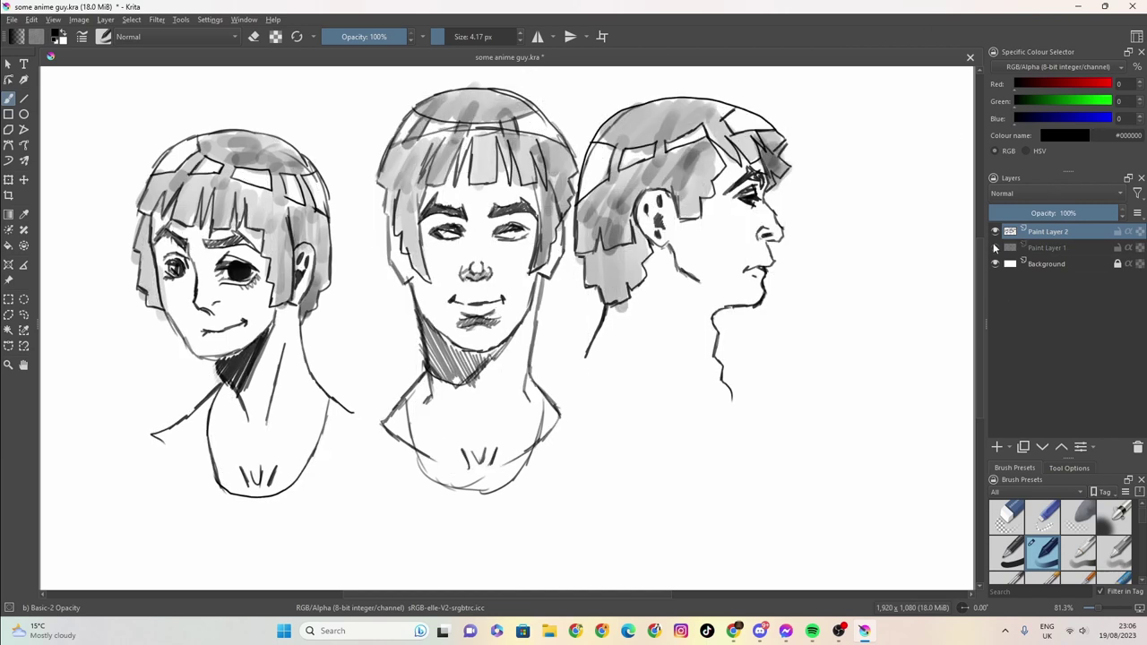
left_click(994, 247)
left_click(995, 247)
left_click(995, 247)
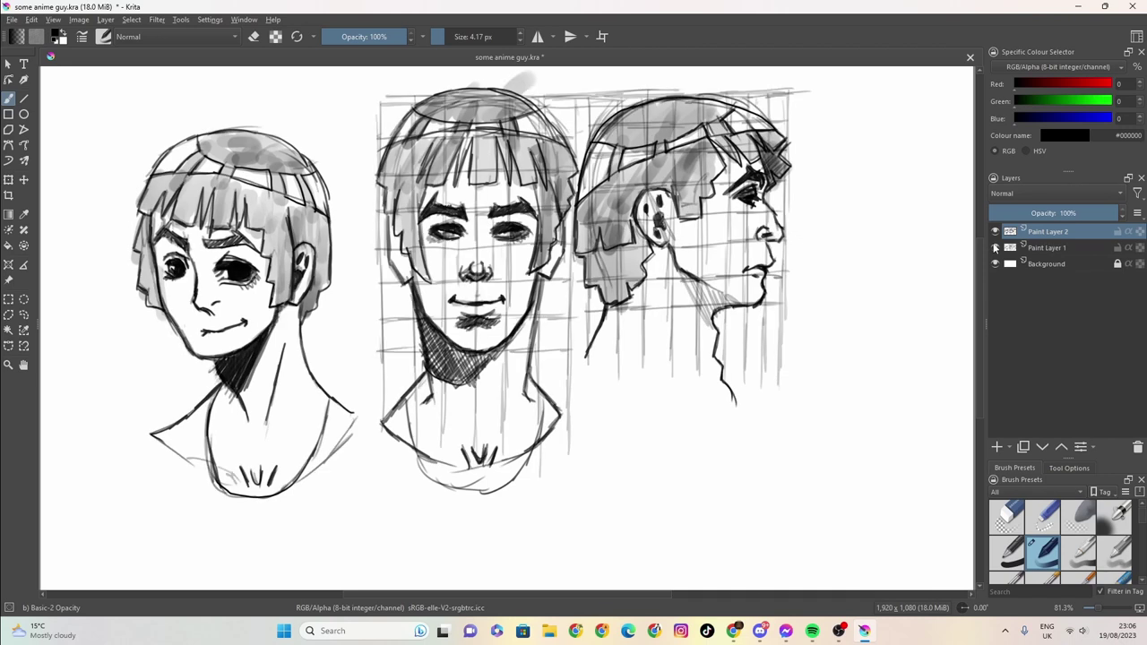
- Shade the area under the profile's jaw grey with a 21.90 px brush and compare with and without the sketch layer
left_click(466, 39)
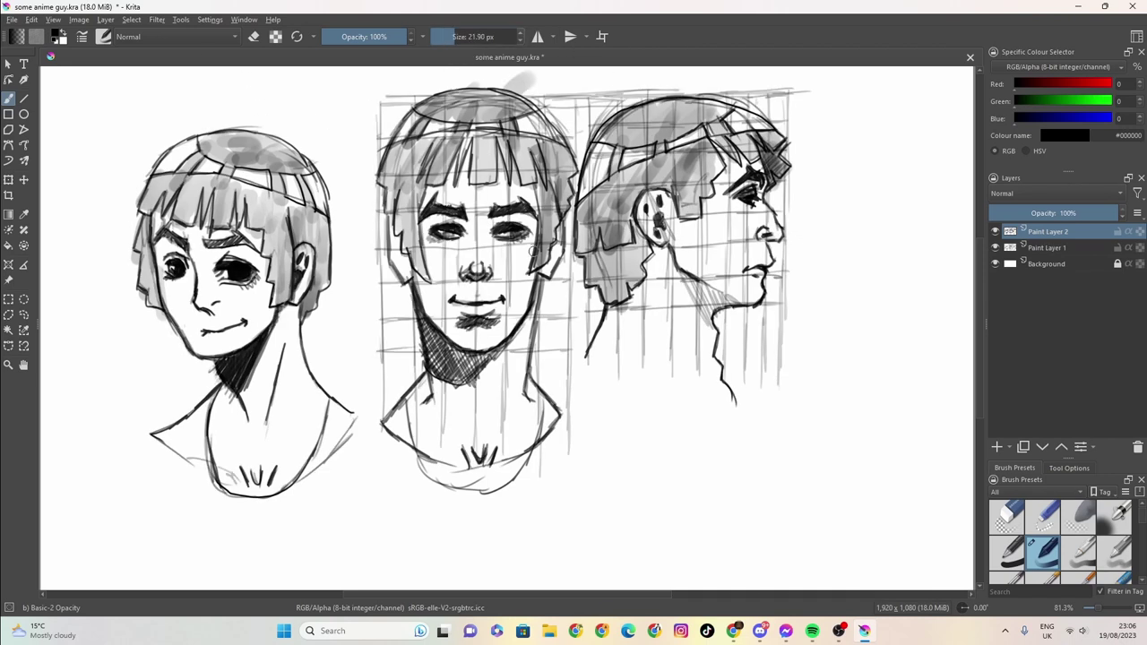
mouse_move(683, 269)
left_mouse_down()
mouse_move(706, 312)
mouse_move(708, 290)
mouse_move(736, 309)
left_mouse_up()
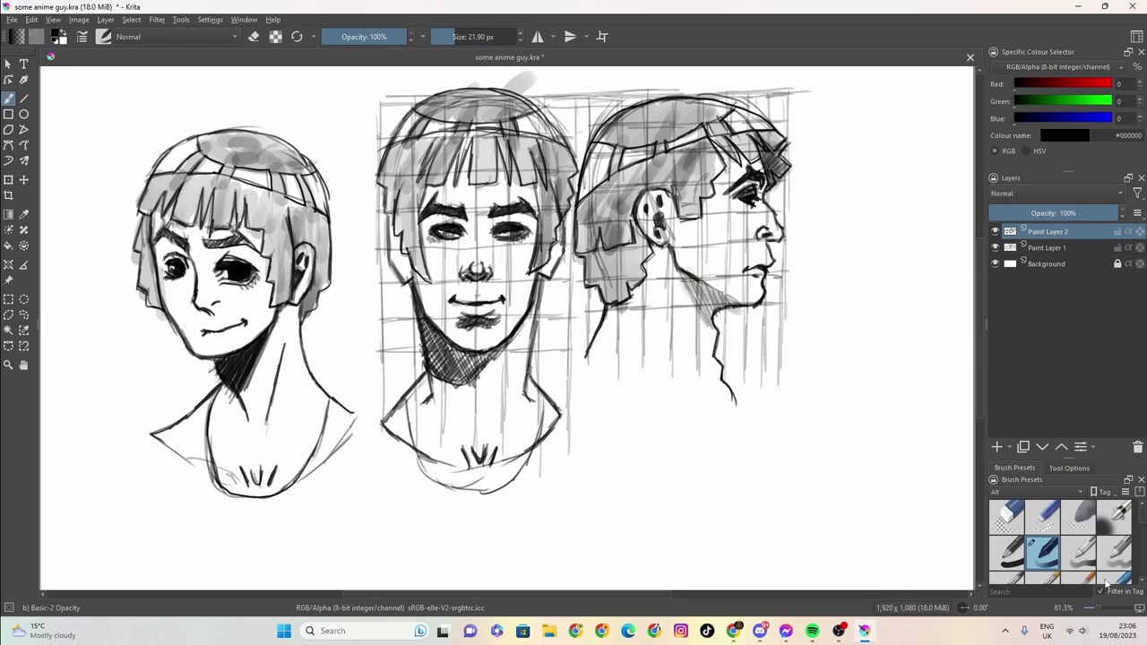
left_click(994, 247)
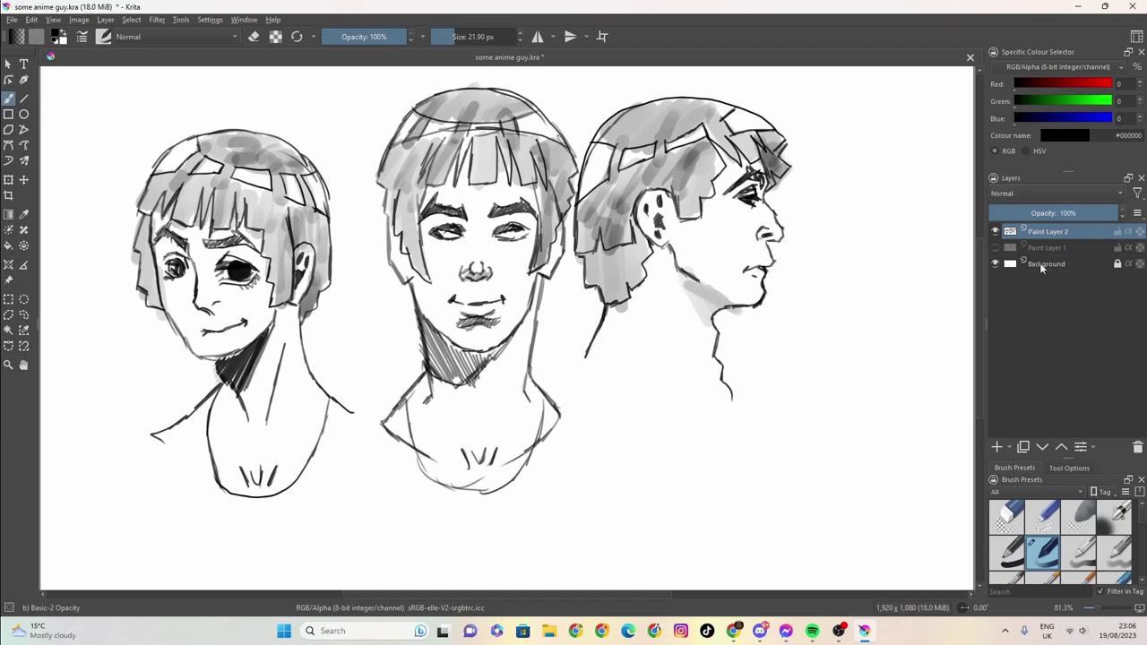
left_click(994, 247)
left_click(995, 247)
left_click(995, 247)
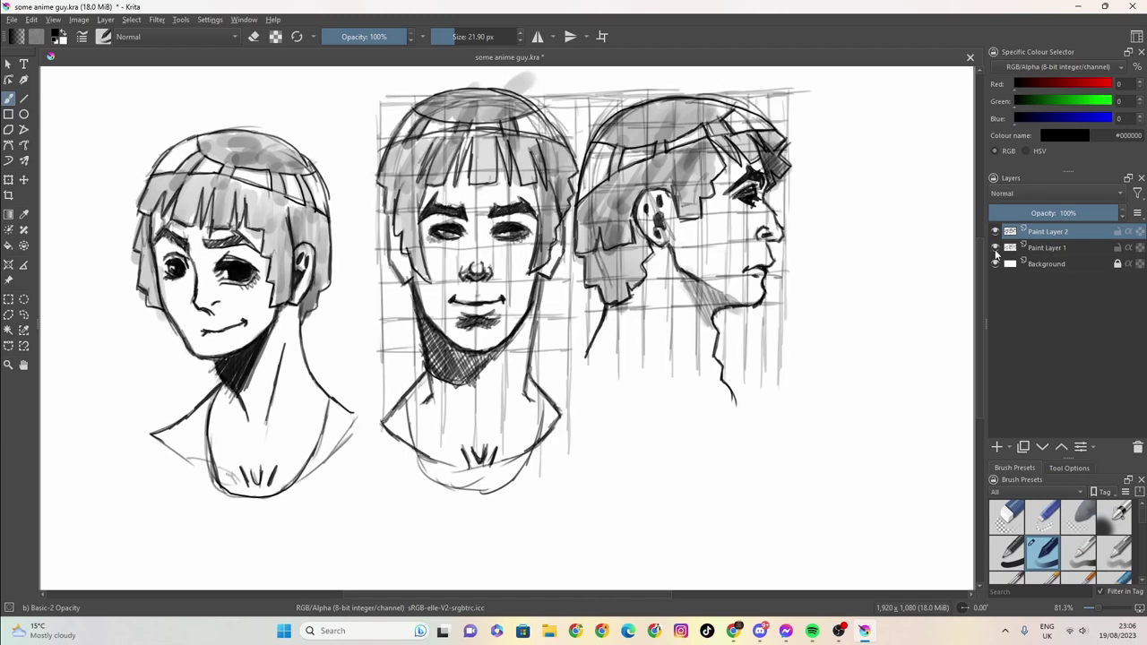
- Reinforce the left-hand cheek and jaw line of the three-quarter head with a 3.65 px brush
left_click(447, 29)
left_click_drag(447, 30, 440, 33)
mouse_move(165, 306)
left_mouse_down()
mouse_move(189, 350)
mouse_move(221, 356)
mouse_move(191, 350)
left_mouse_up()
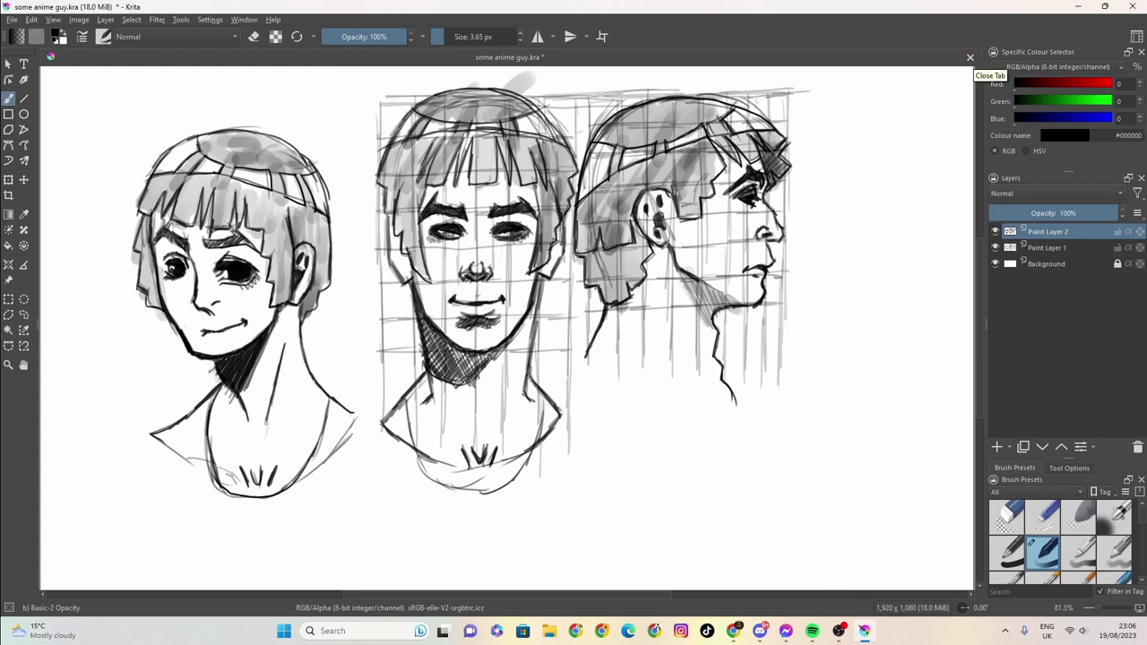
left_click(839, 630)
left_click(475, 507)
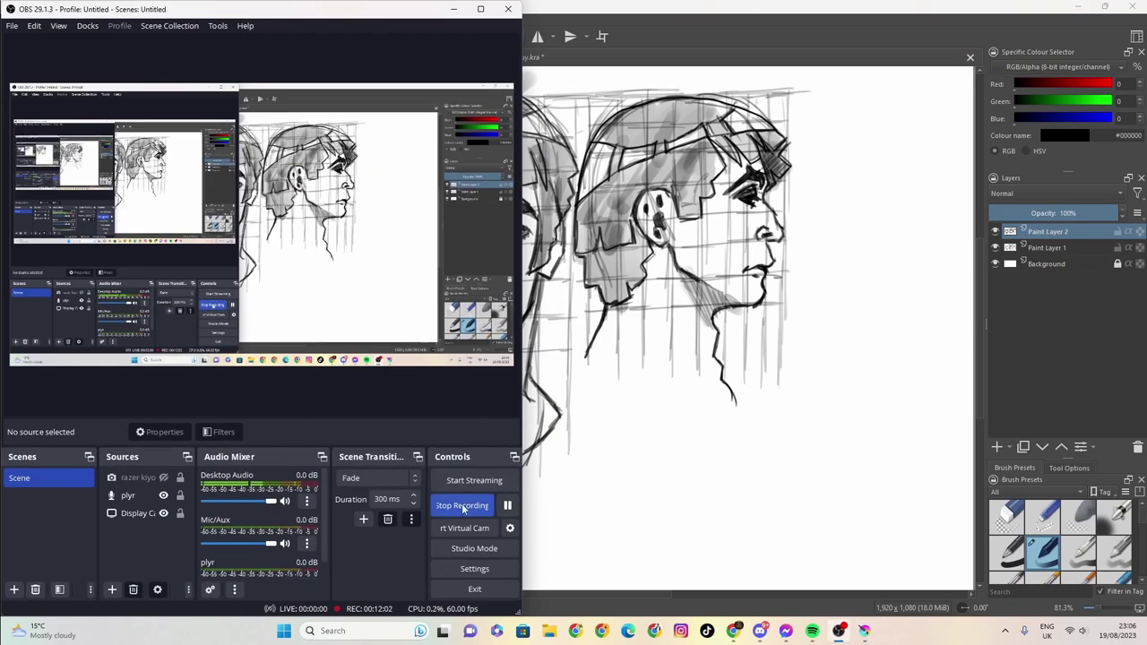